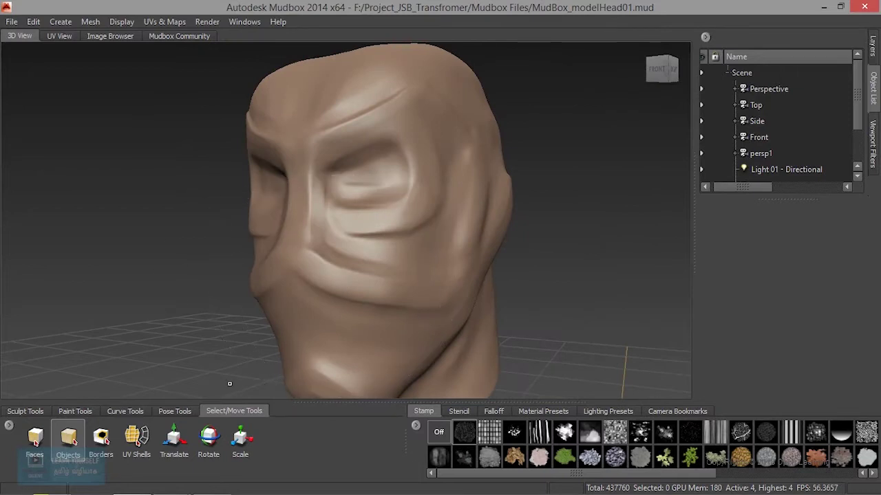
# - With the Objects select tool, select the whole head (437760 faces) from a straight front view
pyautogui.click(75, 413)
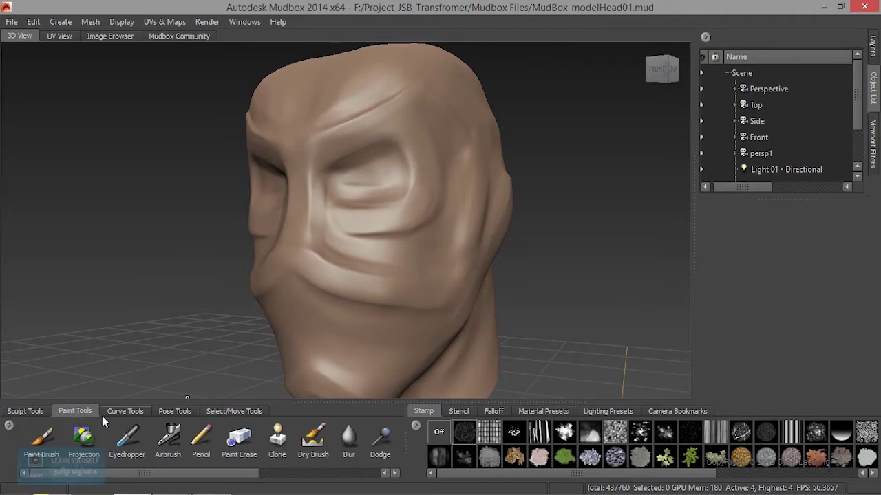
pyautogui.click(234, 413)
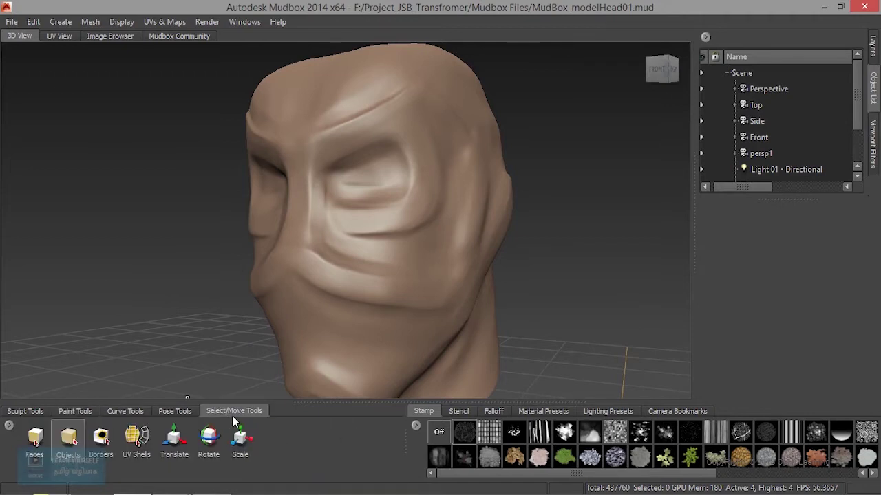
pyautogui.click(76, 448)
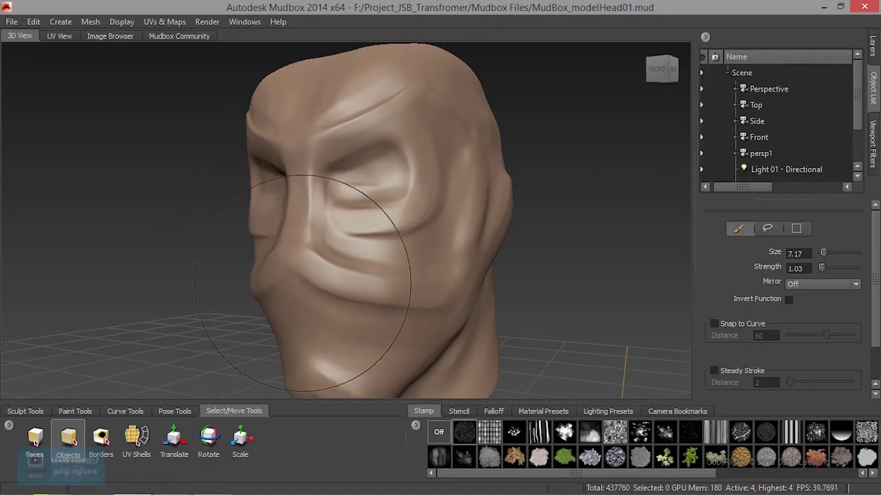
pyautogui.keyDown('alt'); pyautogui.moveTo(342, 275); pyautogui.dragTo(178, 392); pyautogui.keyUp('alt')
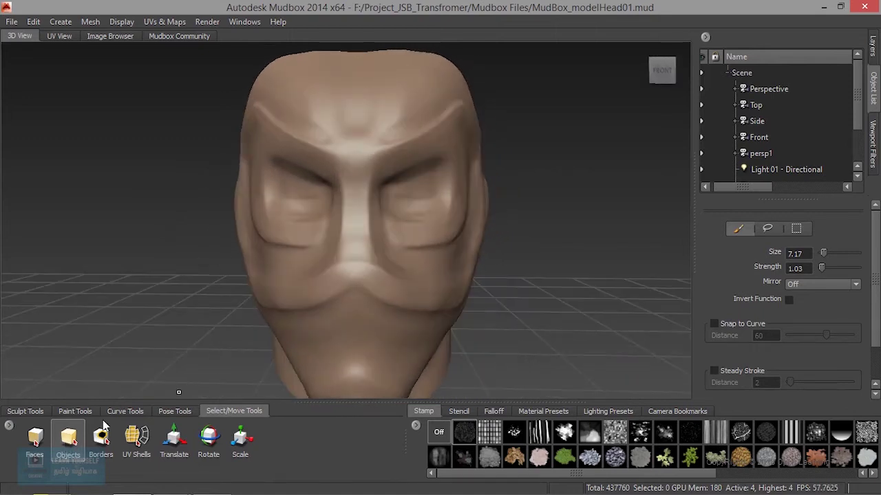
pyautogui.click(388, 280)
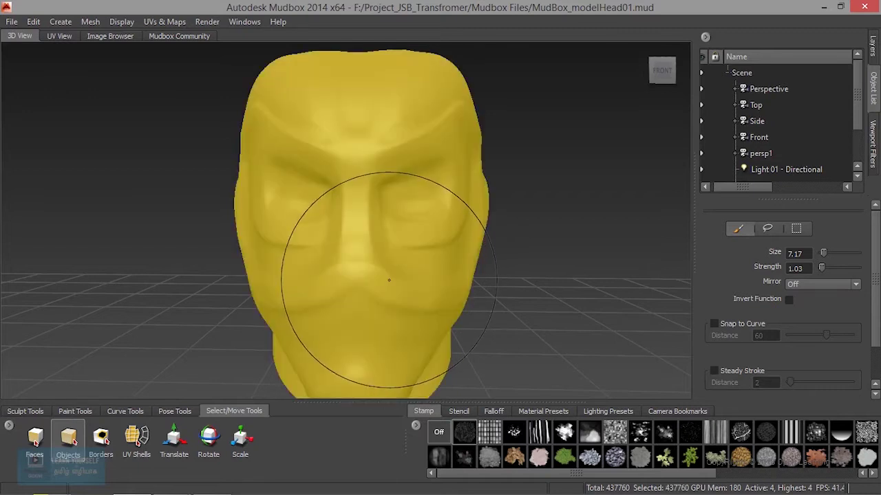
pyautogui.keyDown('alt'); pyautogui.moveTo(429, 289); pyautogui.dragTo(363, 279); pyautogui.keyUp('alt')
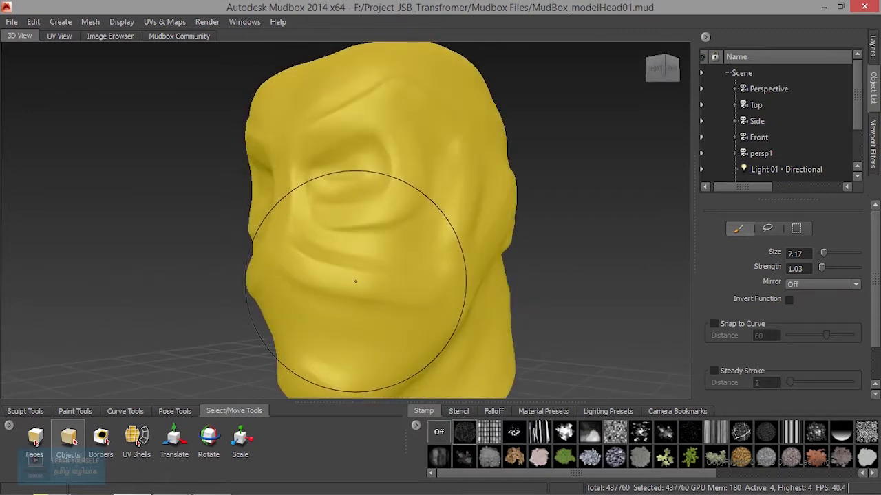
pyautogui.click(209, 440)
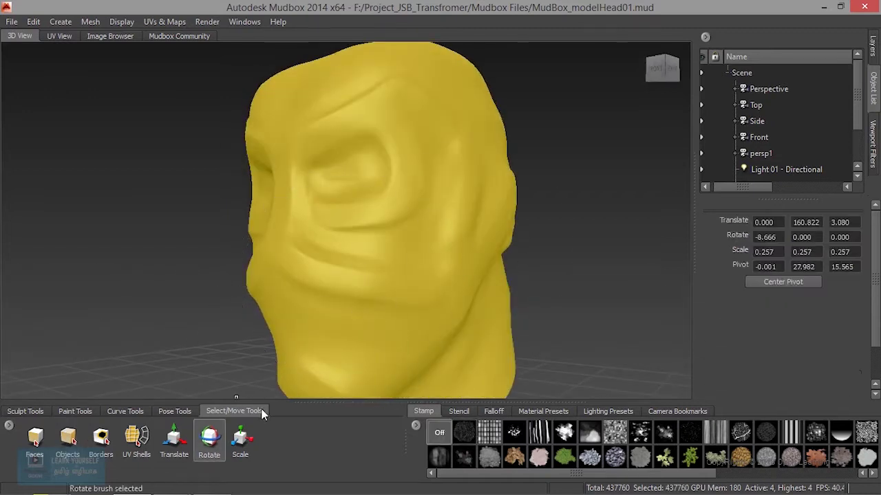
pyautogui.moveTo(385, 230)
pyautogui.mouseDown()
pyautogui.moveTo(385, 268)
pyautogui.moveTo(356, 242)
pyautogui.mouseUp()
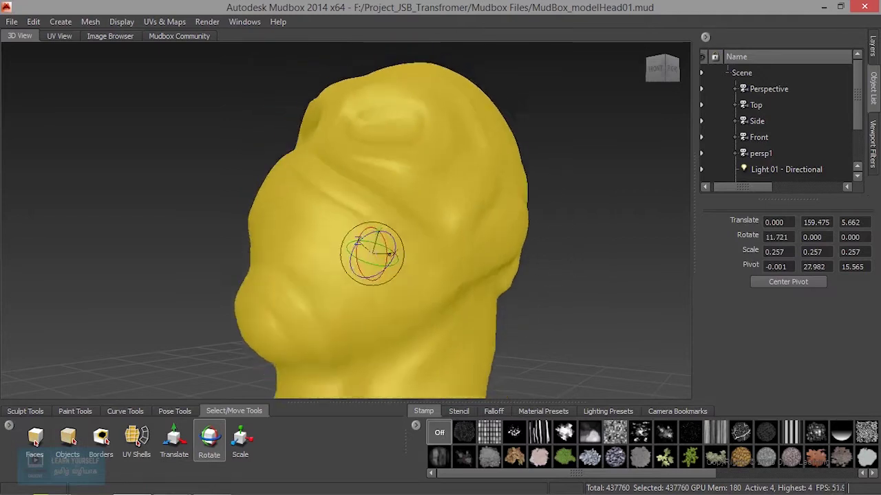
pyautogui.hotkey('ctrl', 'z')
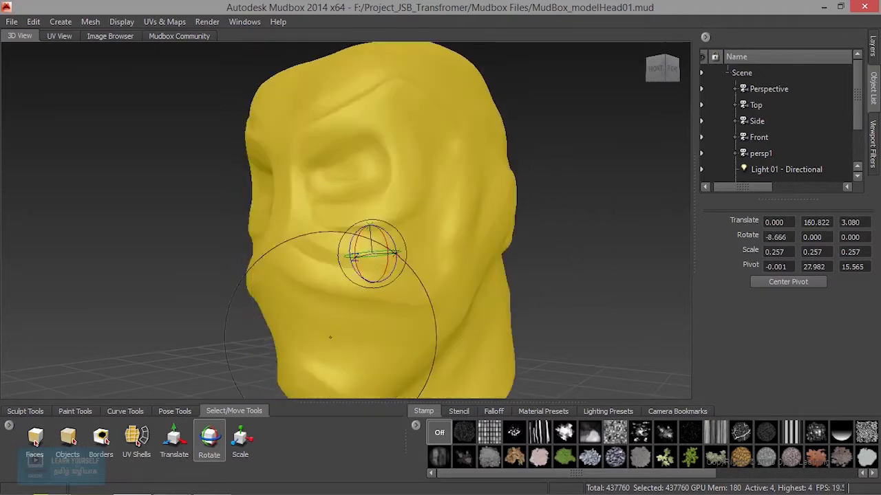
pyautogui.click(241, 439)
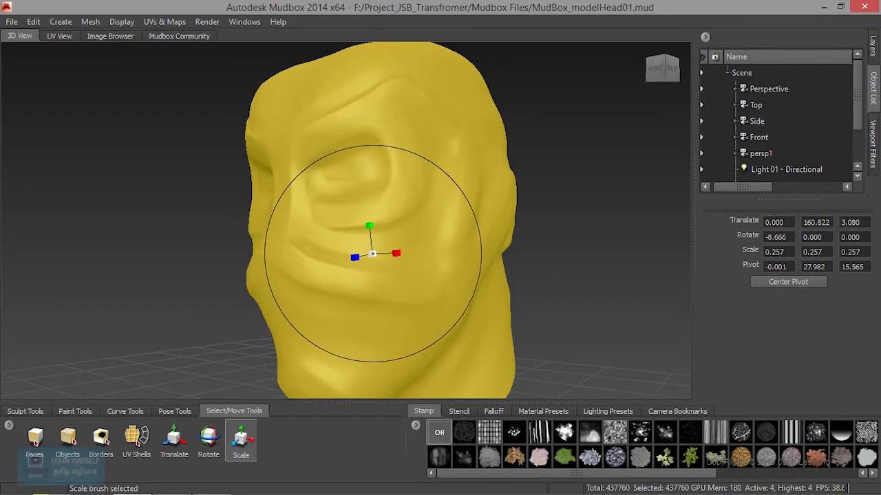
pyautogui.moveTo(371, 248); pyautogui.dragTo(411, 259)
pyautogui.hotkey('ctrl', 'z')
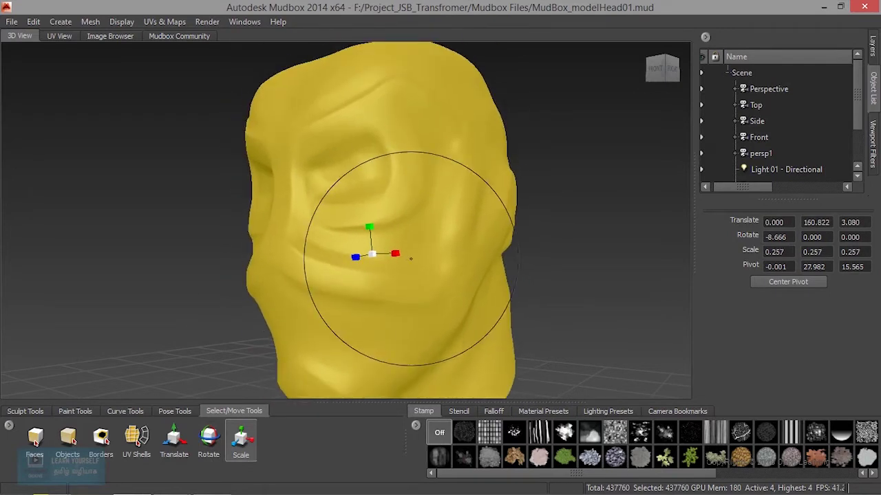
pyautogui.click(174, 439)
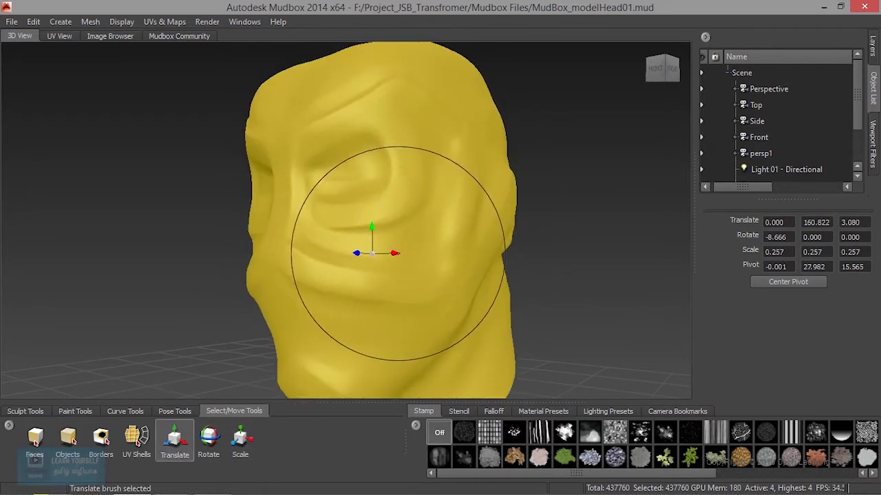
pyautogui.moveTo(397, 247); pyautogui.dragTo(395, 248)
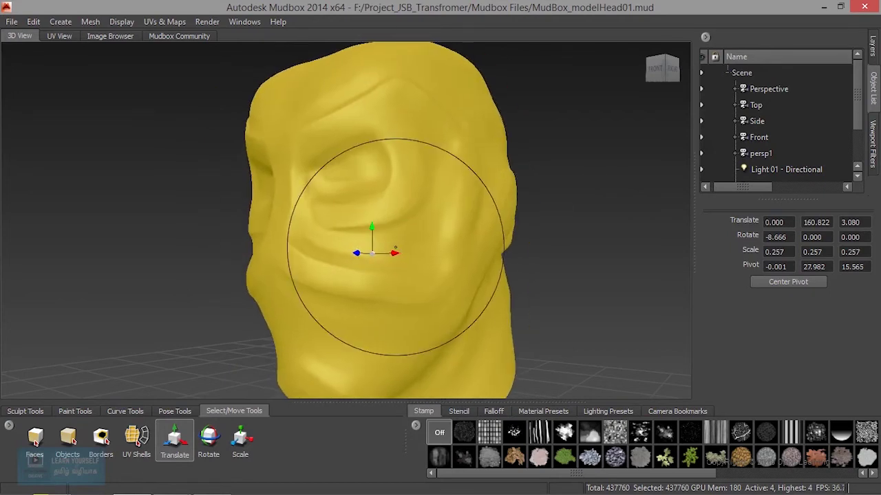
pyautogui.hotkey('ctrl', 'z')
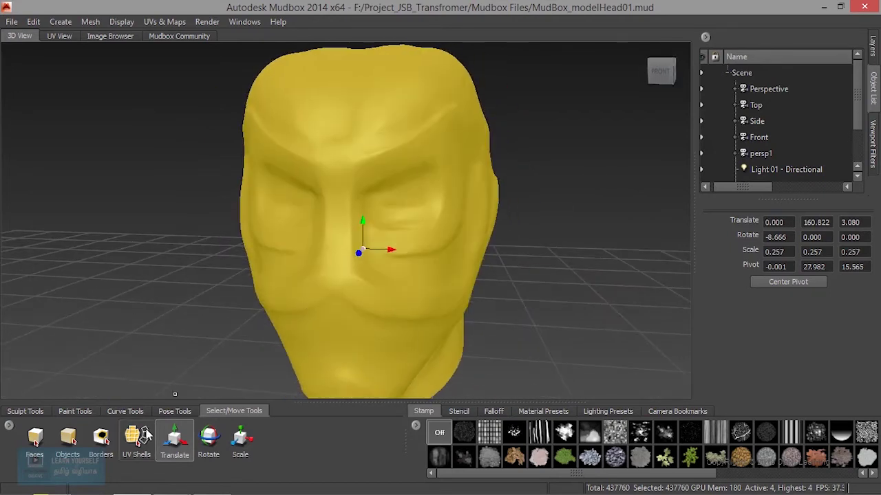
pyautogui.click(136, 439)
# - Turn on wireframe display for the head and zoom in on the face from the front
pyautogui.keyDown('alt'); pyautogui.moveTo(329, 258); pyautogui.dragTo(367, 179); pyautogui.keyUp('alt')
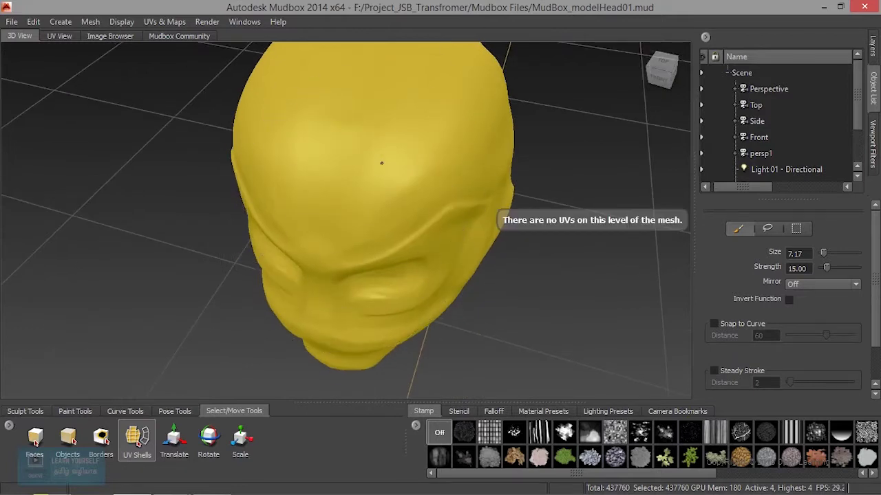
pyautogui.rightClick(367, 179)
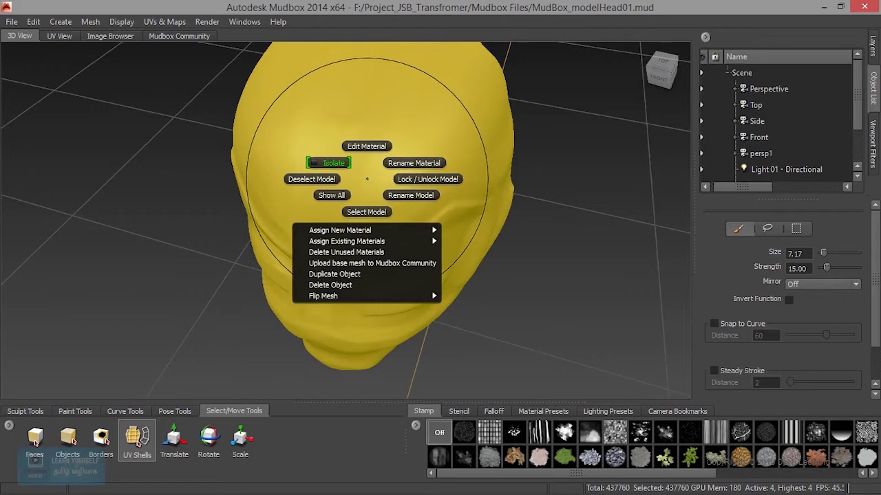
pyautogui.rightClick(546, 142)
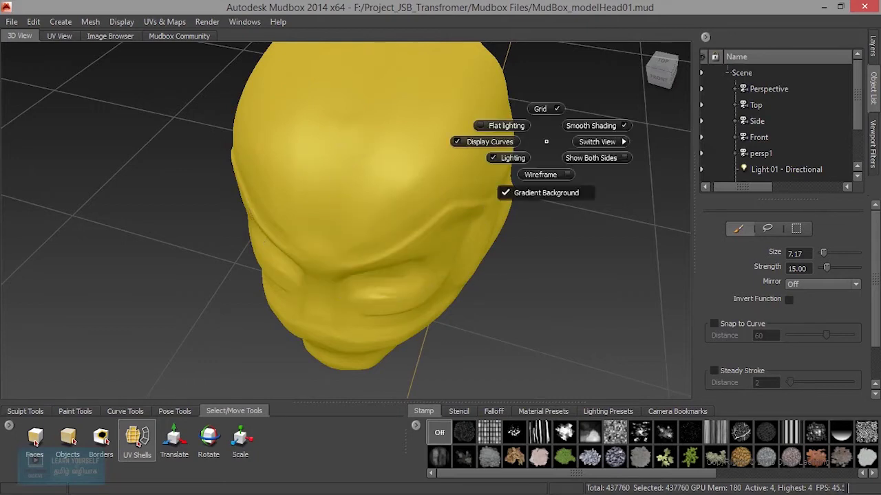
pyautogui.click(540, 175)
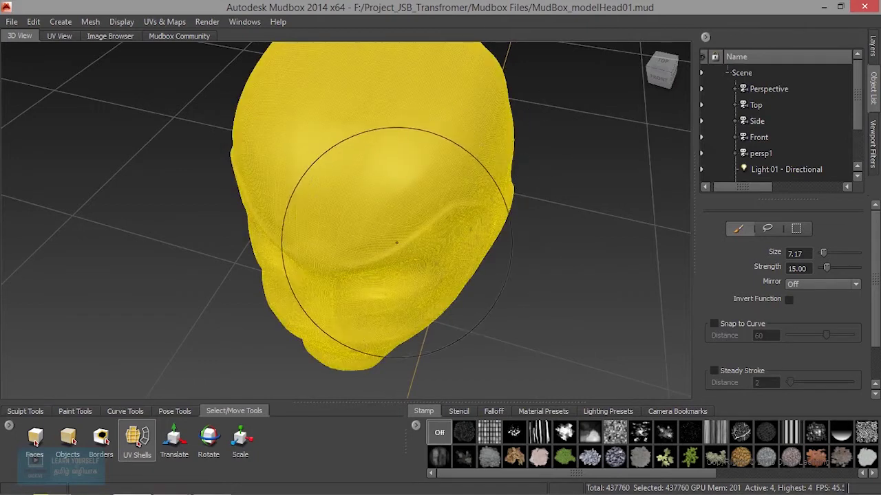
pyautogui.keyDown('alt'); pyautogui.moveTo(373, 227); pyautogui.dragTo(406, 207); pyautogui.keyUp('alt')
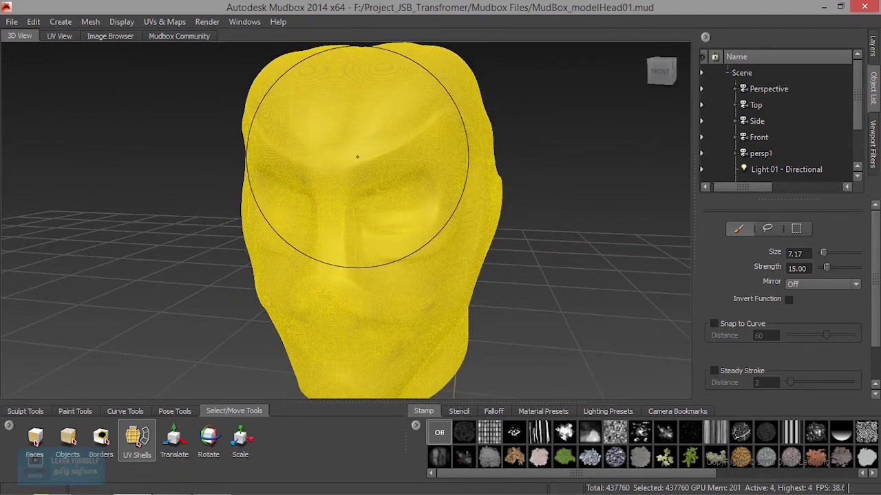
pyautogui.moveTo(356, 158)
pyautogui.keyDown('alt'); pyautogui.mouseDown(button='right')
pyautogui.moveTo(574, 238)
pyautogui.moveTo(356, 240)
pyautogui.mouseUp(button='right'); pyautogui.keyUp('alt')
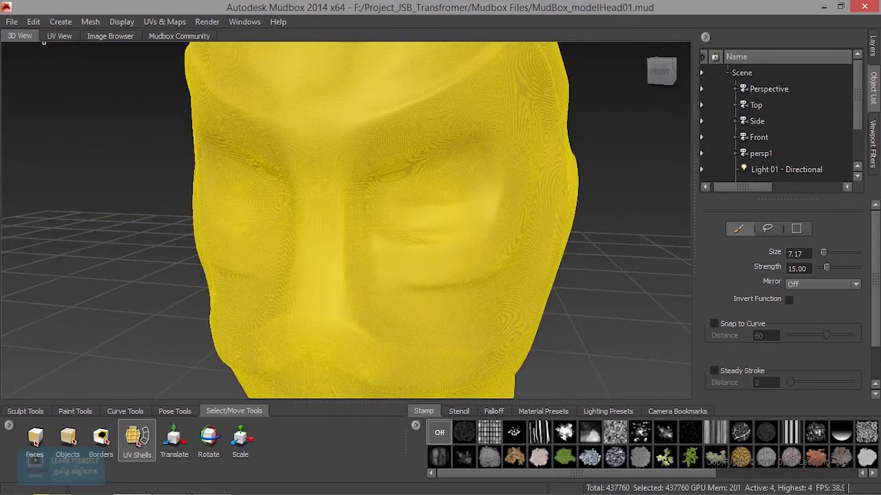
# - Switch to the UV View, which shows an empty grid
pyautogui.click(48, 38)
pyautogui.scroll(-2, 345, 237)
pyautogui.scroll(-3, 345, 239)
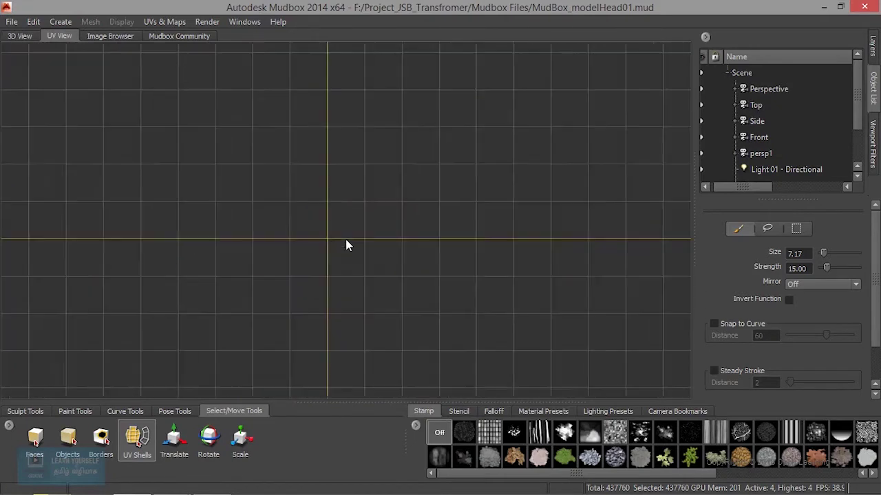
# - Back in the 3D View, step the head down to subdivision level 0 (1710 polygons)
pyautogui.scroll(3, 345, 239)
pyautogui.scroll(2, 345, 239)
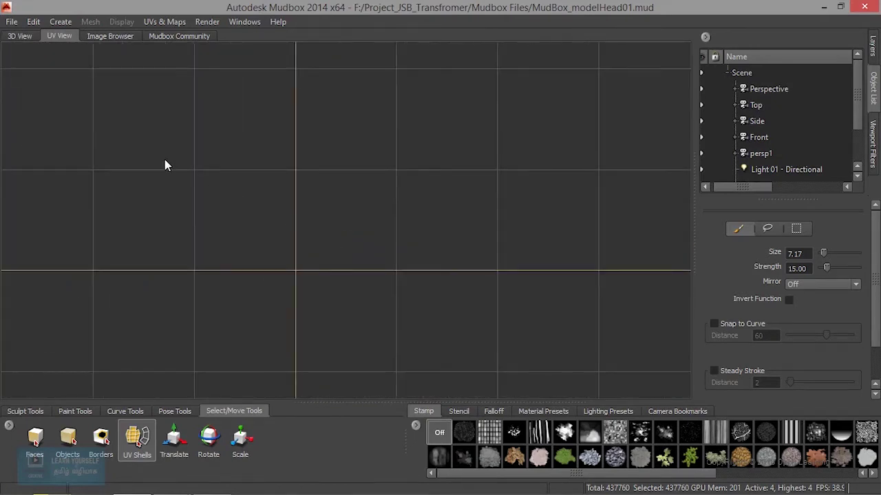
pyautogui.click(31, 38)
pyautogui.rightClick(396, 172)
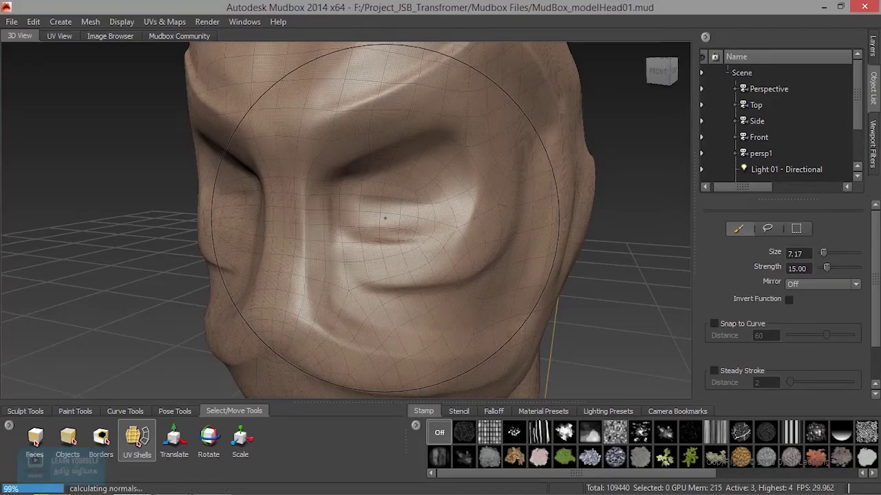
pyautogui.press('pagedown')
pyautogui.press('pagedown')
pyautogui.press('pagedown')
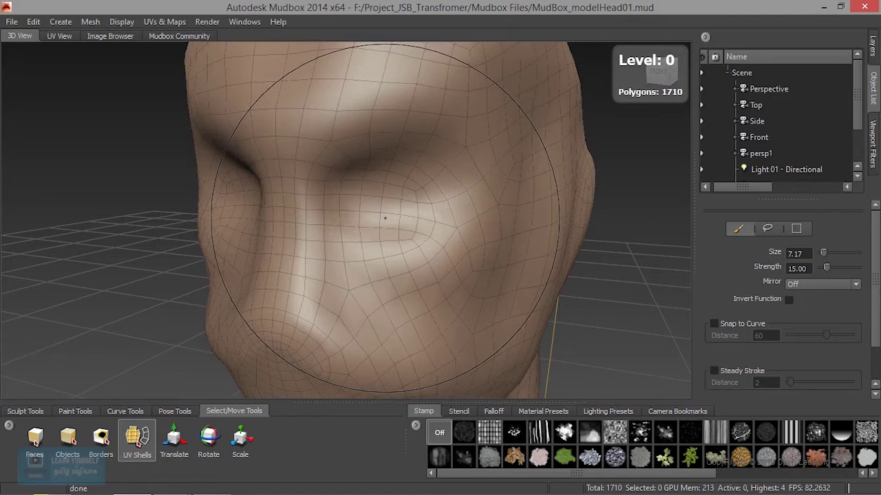
# - Zoom out and turn the head, then reopen the UV View showing its face shells
pyautogui.keyDown('alt'); pyautogui.moveTo(385, 218); pyautogui.dragTo(331, 217, button='right'); pyautogui.keyUp('alt')
pyautogui.keyDown('alt'); pyautogui.moveTo(330, 218); pyautogui.dragTo(268, 216); pyautogui.keyUp('alt')
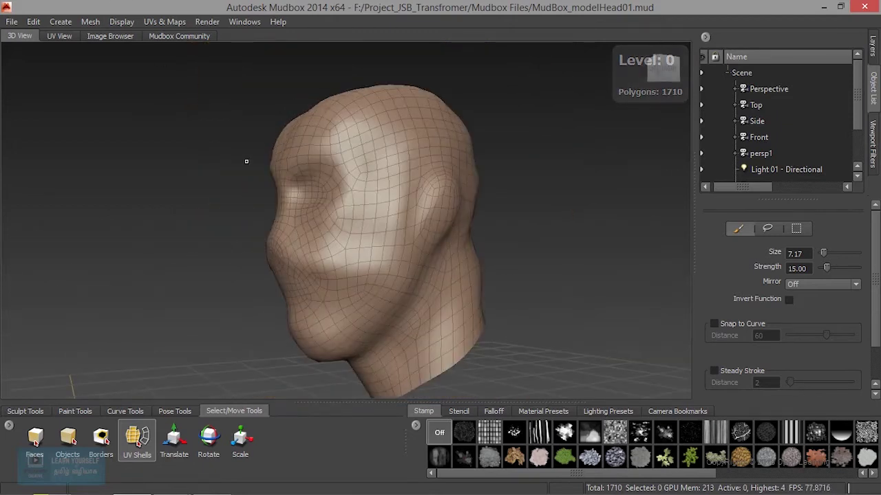
pyautogui.click(60, 36)
# - Zoom into the face UV shell to inspect the mouth and chin area
pyautogui.keyDown('alt'); pyautogui.moveTo(318, 220); pyautogui.dragTo(573, 314, button='right'); pyautogui.keyUp('alt')
pyautogui.moveTo(429, 280)
pyautogui.keyDown('alt'); pyautogui.mouseDown(button='middle')
pyautogui.moveTo(500, 220)
pyautogui.moveTo(436, 277)
pyautogui.moveTo(507, 299)
pyautogui.moveTo(482, 304)
pyautogui.moveTo(155, 106)
pyautogui.mouseUp(button='middle'); pyautogui.keyUp('alt')
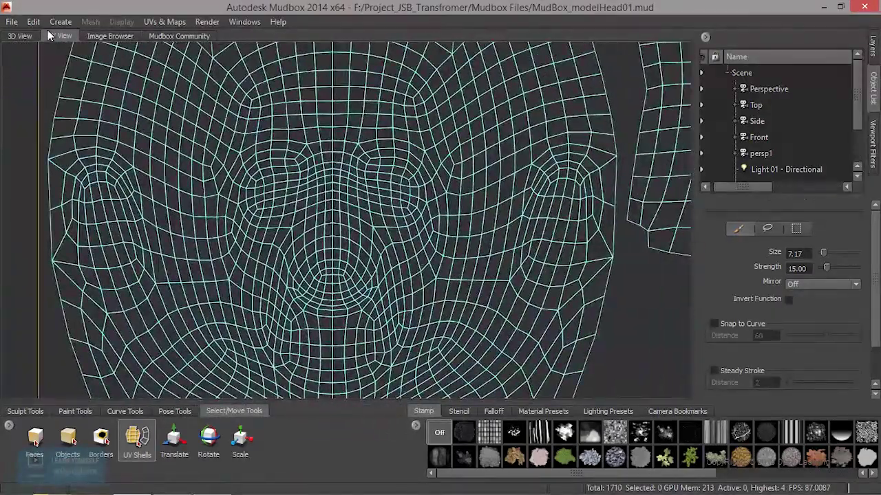
pyautogui.moveTo(410, 232)
pyautogui.keyDown('alt'); pyautogui.mouseDown(button='right')
pyautogui.moveTo(282, 230)
pyautogui.moveTo(376, 273)
pyautogui.mouseUp(button='right'); pyautogui.keyUp('alt')
pyautogui.keyDown('alt'); pyautogui.moveTo(376, 273); pyautogui.dragTo(370, 164, button='middle'); pyautogui.keyUp('alt')
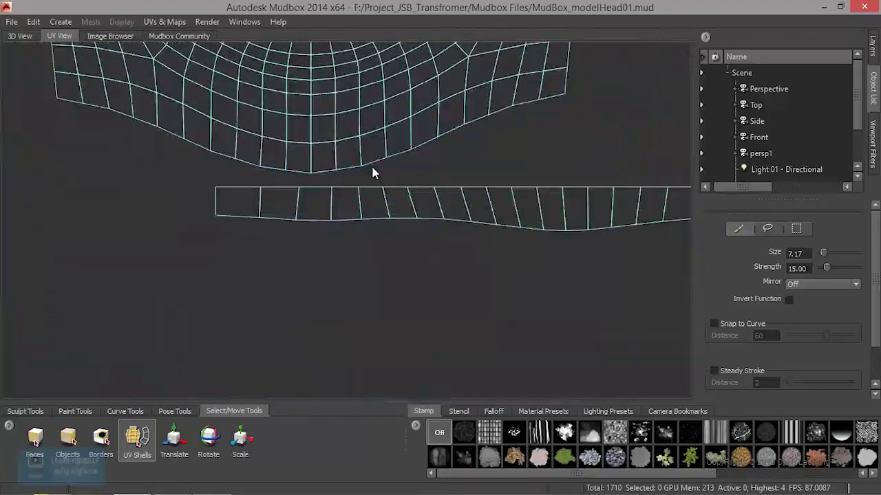
pyautogui.moveTo(371, 164)
pyautogui.keyDown('alt'); pyautogui.mouseDown(button='right')
pyautogui.moveTo(344, 311)
pyautogui.moveTo(337, 303)
pyautogui.mouseUp(button='right'); pyautogui.keyUp('alt')
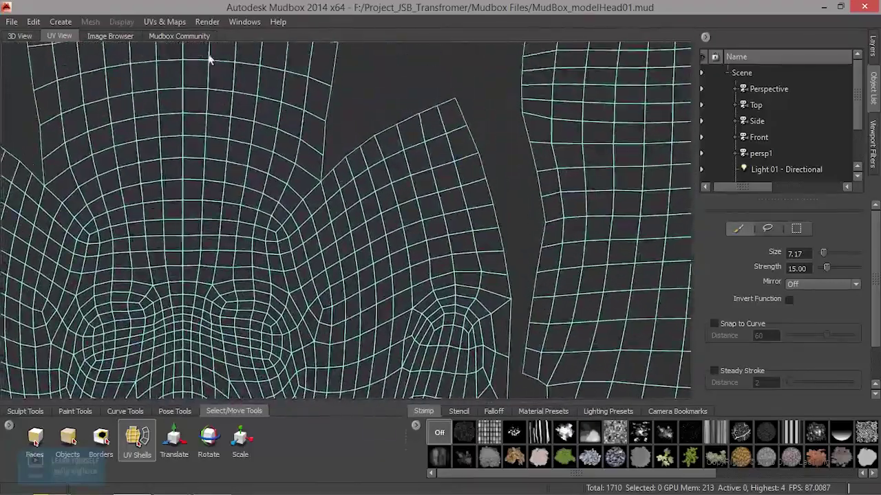
# - Pan across all three UV shells, zoom out to the full layout, and return to 3D View
pyautogui.keyDown('alt'); pyautogui.moveTo(289, 249); pyautogui.dragTo(374, 224, button='middle'); pyautogui.keyUp('alt')
pyautogui.keyDown('alt'); pyautogui.moveTo(582, 274); pyautogui.dragTo(411, 243, button='middle'); pyautogui.keyUp('alt')
pyautogui.keyDown('alt'); pyautogui.moveTo(472, 252); pyautogui.dragTo(357, 247, button='middle'); pyautogui.keyUp('alt')
pyautogui.keyDown('alt'); pyautogui.moveTo(357, 247); pyautogui.dragTo(304, 243, button='right'); pyautogui.keyUp('alt')
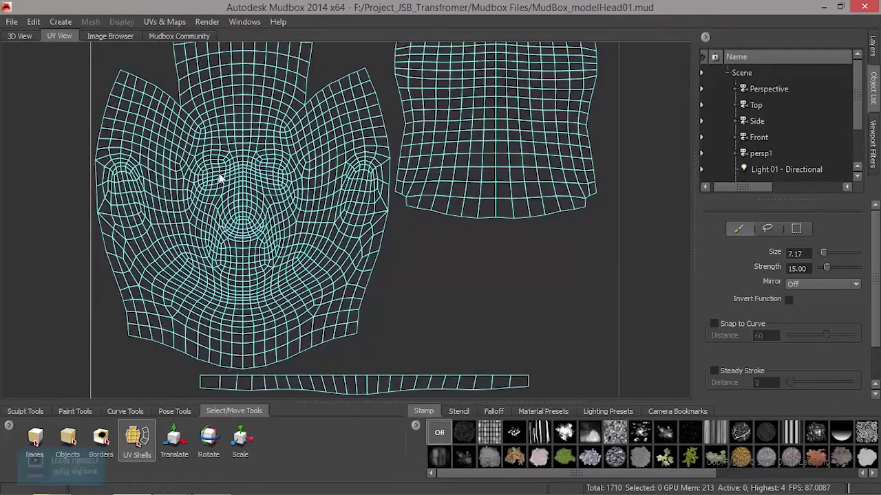
pyautogui.scroll(-5, 279, 272)
pyautogui.scroll(-3, 281, 275)
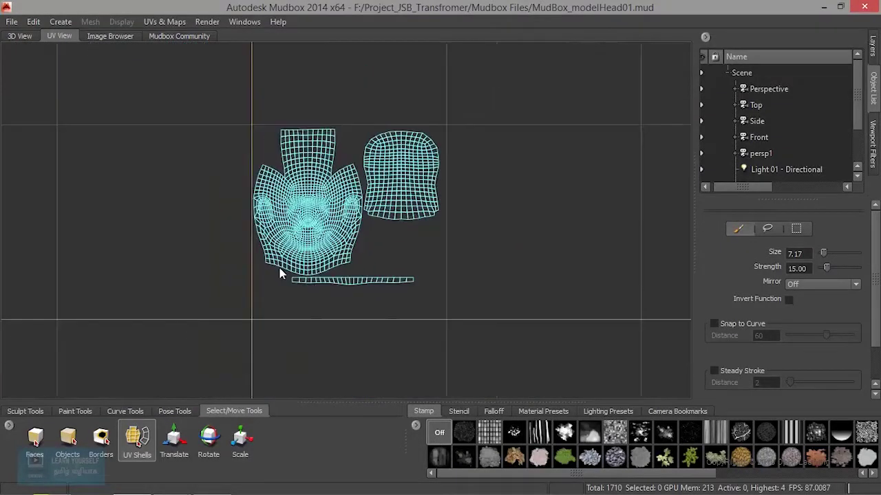
pyautogui.keyDown('alt'); pyautogui.moveTo(334, 300); pyautogui.dragTo(229, 349, button='middle'); pyautogui.keyUp('alt')
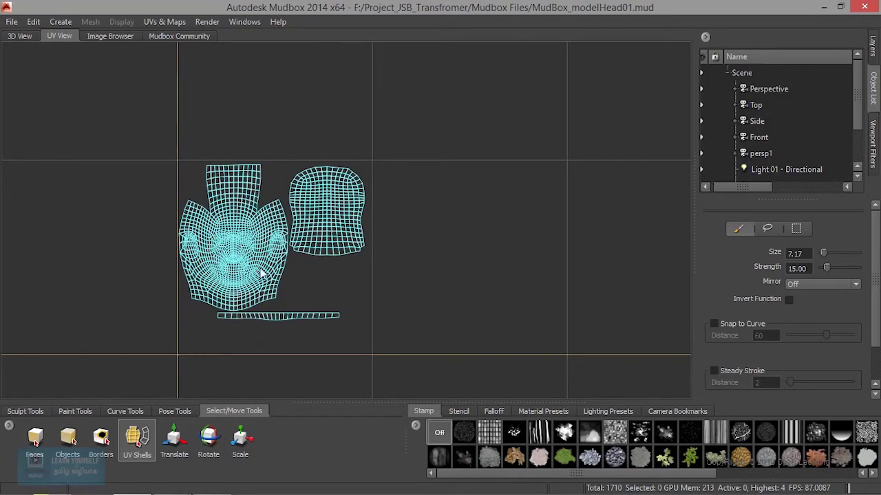
pyautogui.click(19, 36)
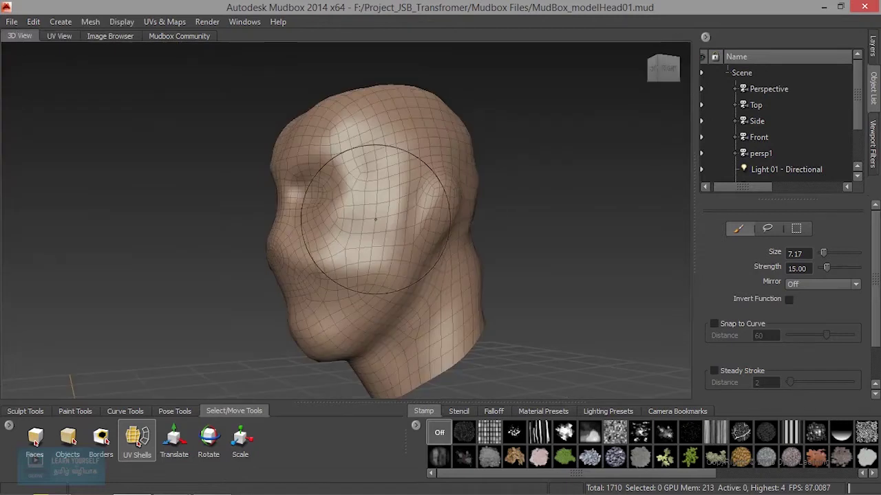
# - Show the Material Presets, switch to object selection, subdivide the head to level 3 and hide wireframe
pyautogui.keyDown('alt'); pyautogui.moveTo(413, 186); pyautogui.dragTo(352, 238); pyautogui.keyUp('alt')
pyautogui.keyDown('alt'); pyautogui.moveTo(352, 239); pyautogui.dragTo(413, 207, button='right'); pyautogui.keyUp('alt')
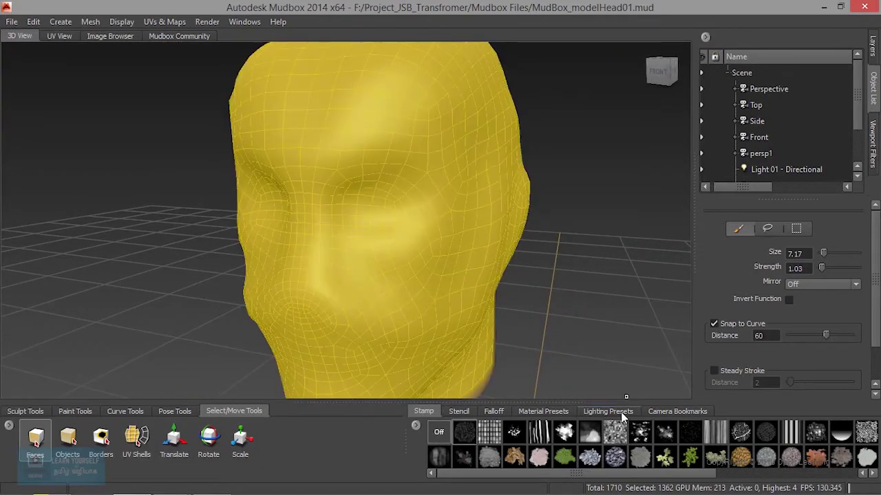
pyautogui.click(608, 412)
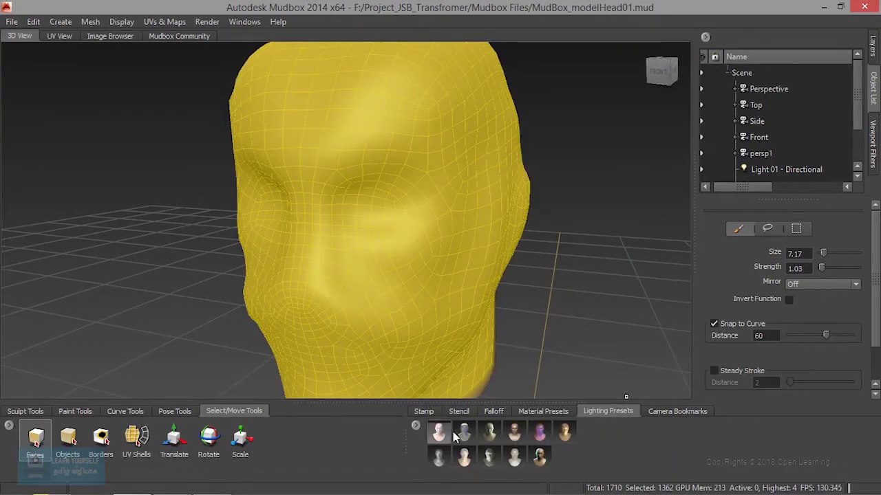
pyautogui.click(558, 412)
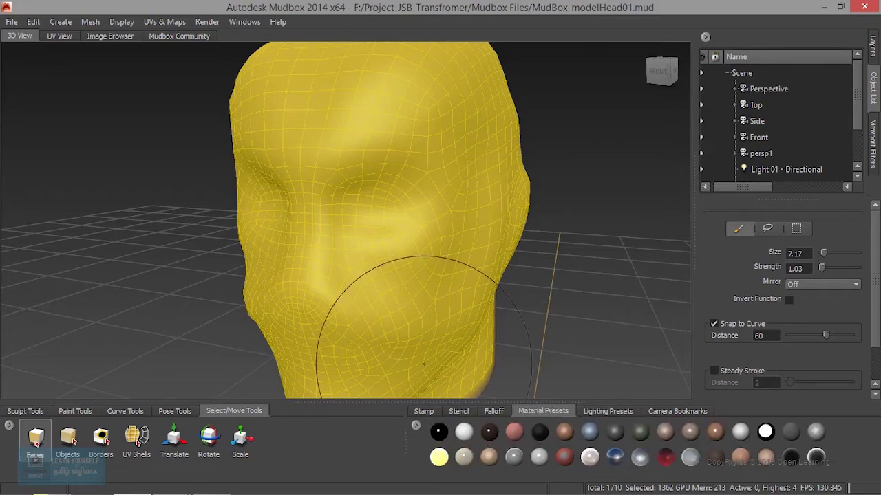
pyautogui.moveTo(393, 151); pyautogui.dragTo(397, 154, button='right')
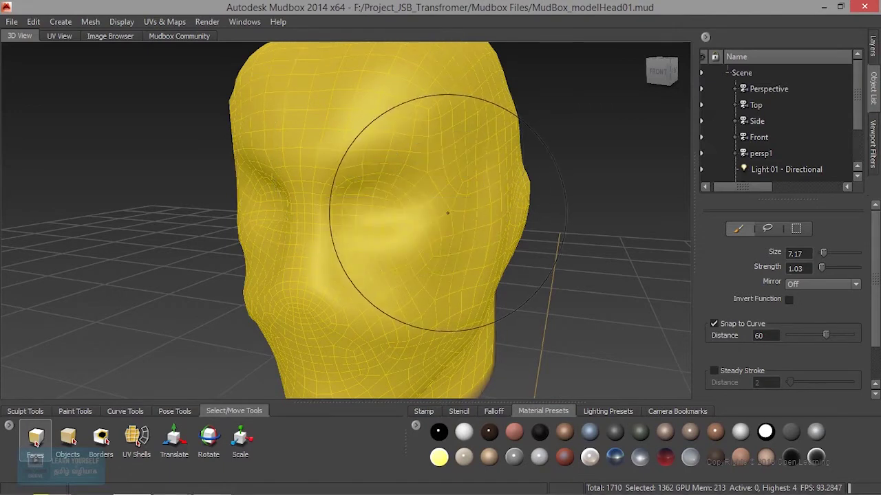
pyautogui.keyDown('alt'); pyautogui.moveTo(448, 211); pyautogui.dragTo(419, 199); pyautogui.keyUp('alt')
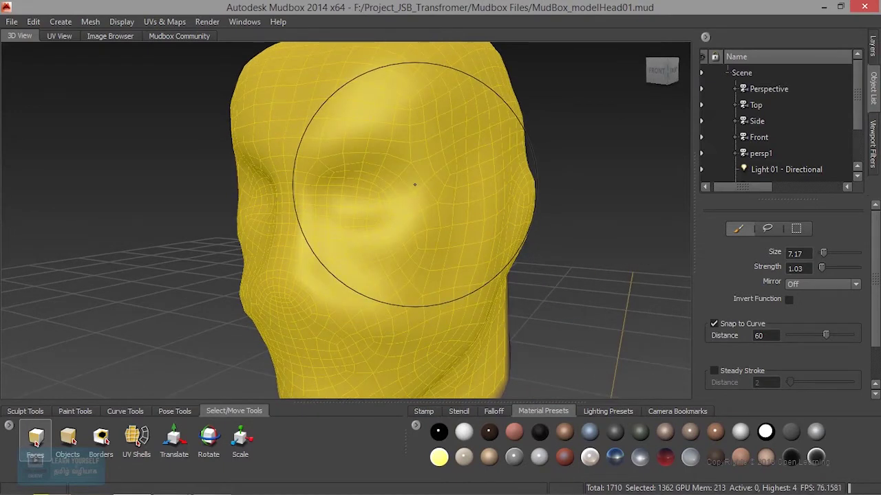
pyautogui.press('o')
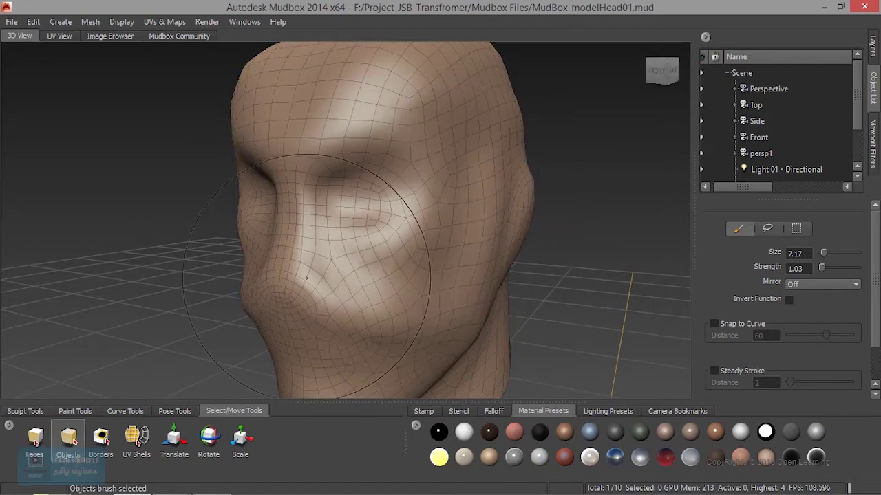
pyautogui.hotkey('shift', 'd')
pyautogui.hotkey('shift', 'd')
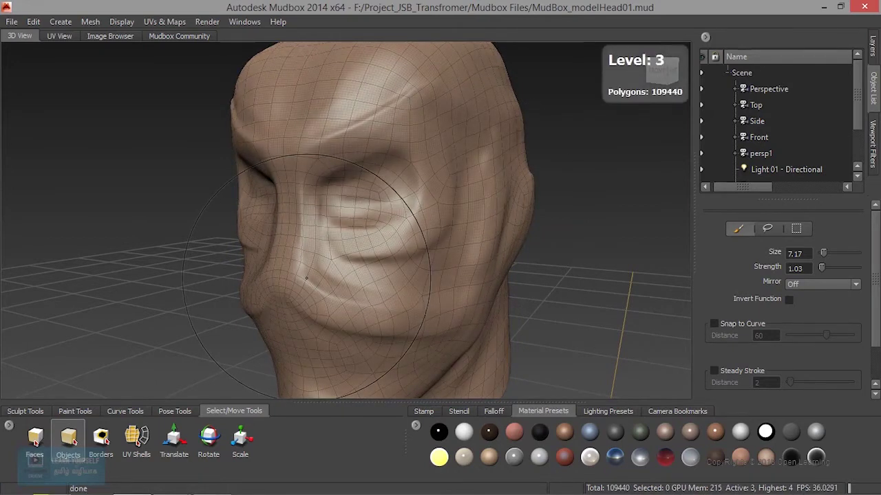
pyautogui.press('w')
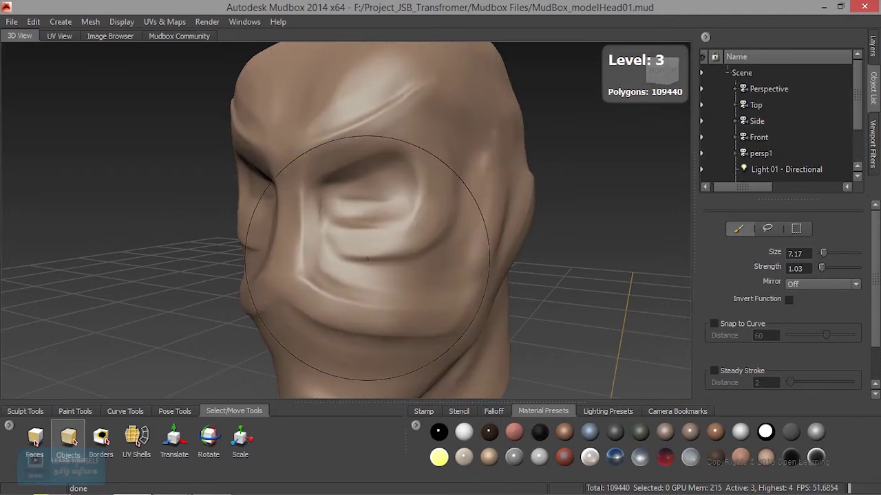
# - Try the BlackGold, white and glossy dark brown materials on the head while orbiting it
pyautogui.click(440, 440)
pyautogui.moveTo(438, 431)
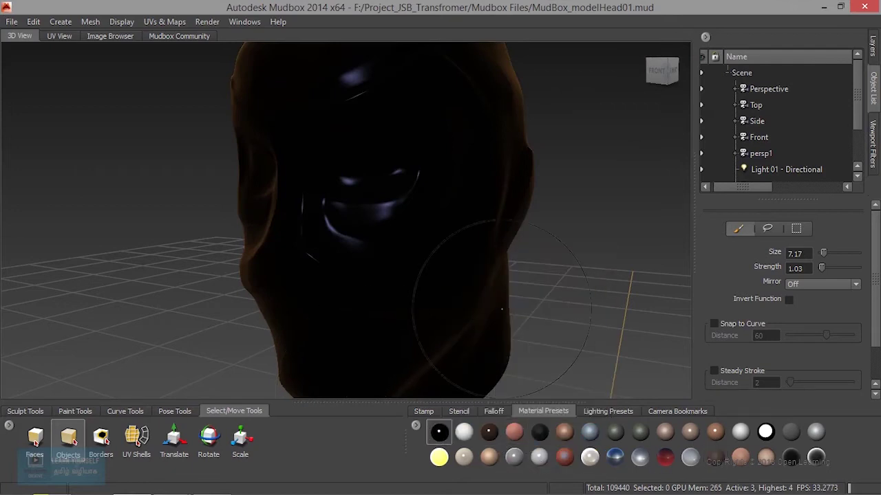
pyautogui.keyDown('alt'); pyautogui.moveTo(385, 241); pyautogui.dragTo(454, 206); pyautogui.keyUp('alt')
pyautogui.keyDown('alt'); pyautogui.moveTo(441, 252); pyautogui.dragTo(518, 262); pyautogui.keyUp('alt')
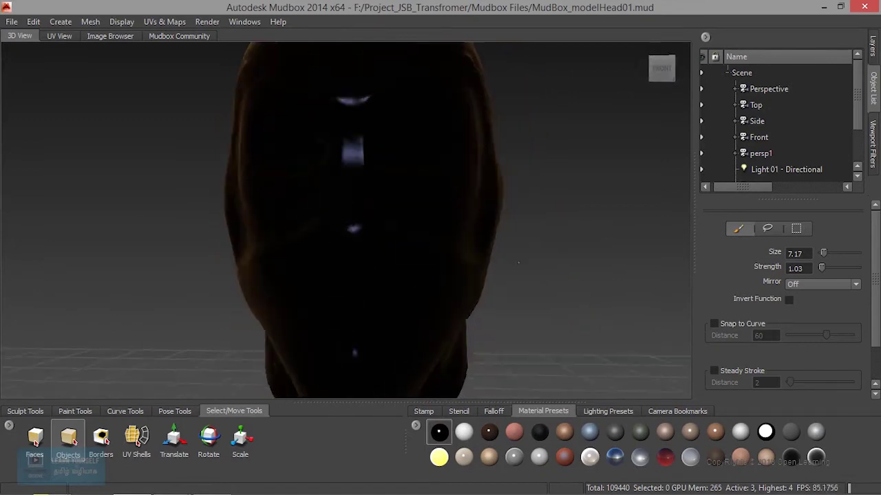
pyautogui.moveTo(491, 310)
pyautogui.mouseDown()
pyautogui.moveTo(500, 292)
pyautogui.moveTo(398, 295)
pyautogui.mouseUp()
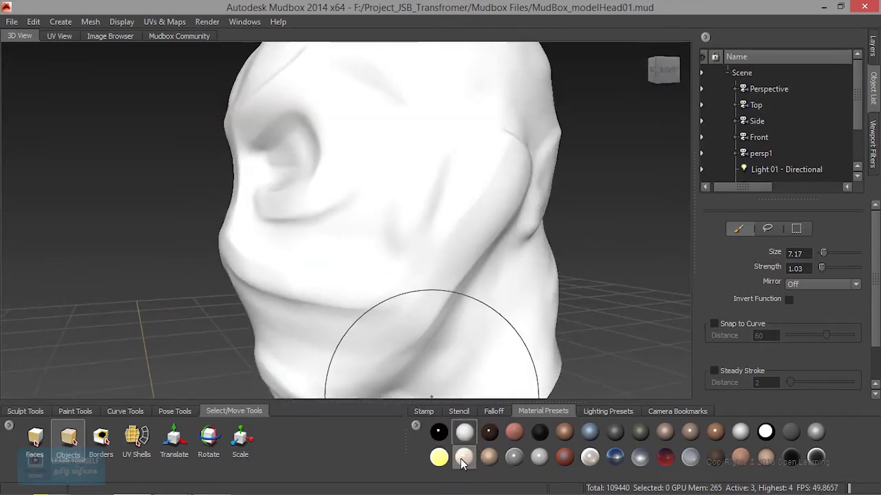
pyautogui.click(481, 434)
pyautogui.keyDown('alt'); pyautogui.moveTo(505, 279); pyautogui.dragTo(467, 275); pyautogui.keyUp('alt')
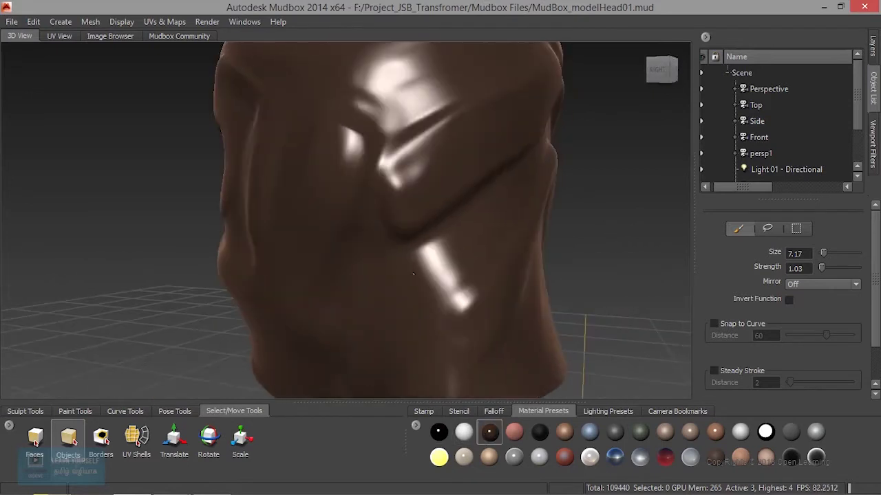
pyautogui.keyDown('alt'); pyautogui.moveTo(468, 275); pyautogui.dragTo(385, 268, button='right'); pyautogui.keyUp('alt')
pyautogui.keyDown('alt'); pyautogui.moveTo(385, 268); pyautogui.dragTo(352, 265); pyautogui.keyUp('alt')
pyautogui.keyDown('alt'); pyautogui.moveTo(352, 265); pyautogui.dragTo(479, 377, button='right'); pyautogui.keyUp('alt')
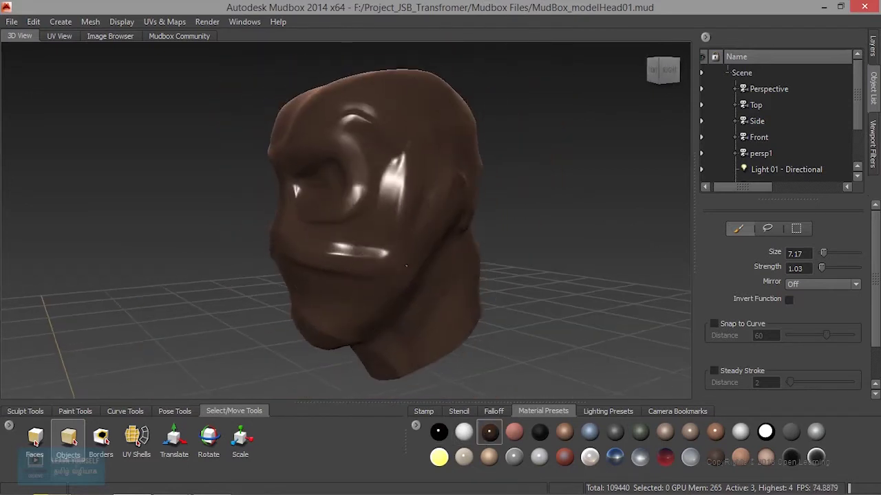
# - Try skin pink, matte blue, grey, DefaultGreen and dark grey materials on the head
pyautogui.click(513, 433)
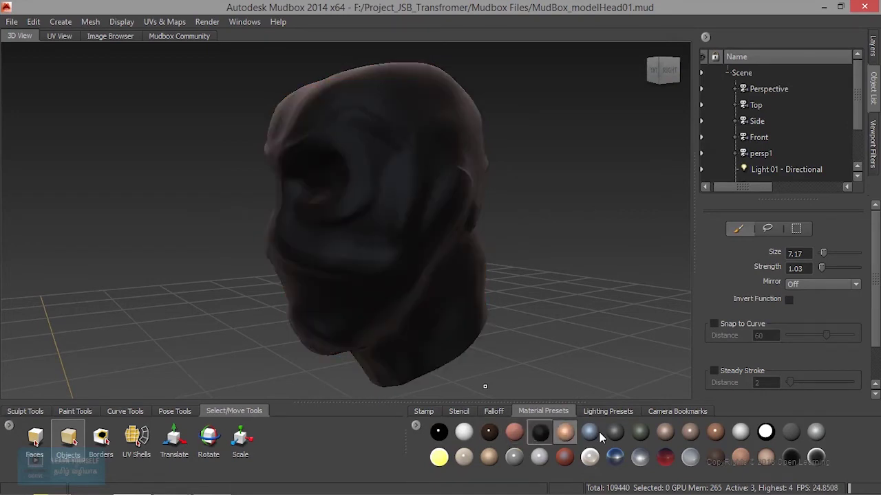
pyautogui.click(596, 431)
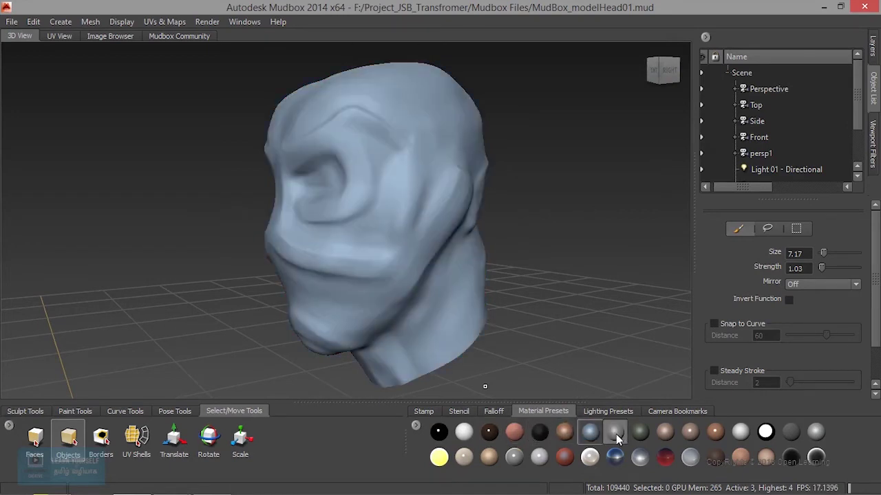
pyautogui.click(615, 433)
pyautogui.click(640, 434)
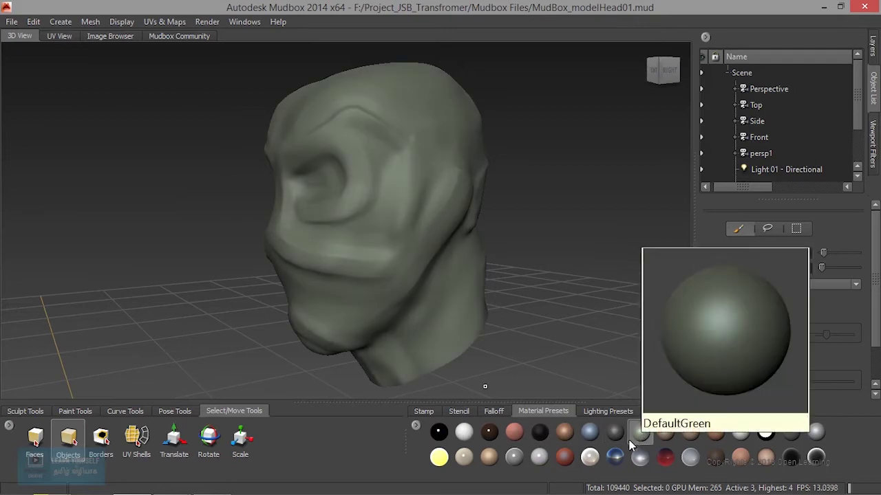
pyautogui.click(615, 433)
pyautogui.moveTo(426, 296)
pyautogui.keyDown('alt'); pyautogui.mouseDown()
pyautogui.moveTo(520, 298)
pyautogui.moveTo(441, 299)
pyautogui.mouseUp(); pyautogui.keyUp('alt')
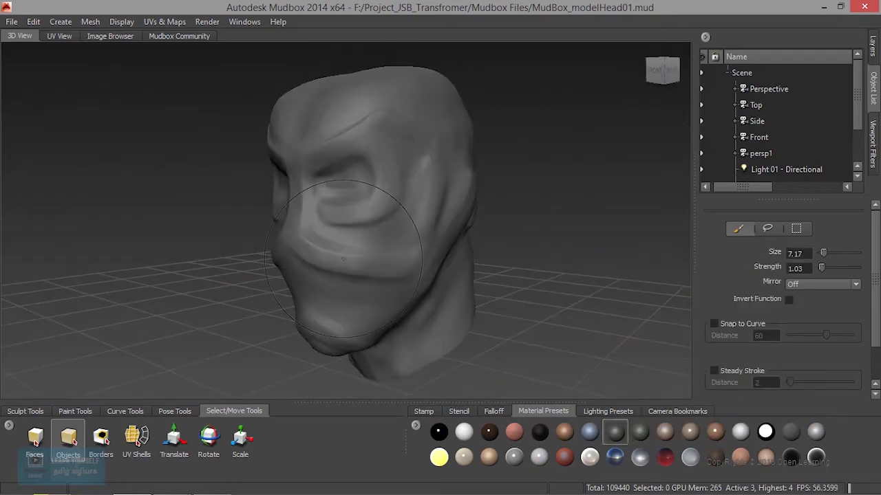
pyautogui.scroll(3, 439, 299)
pyautogui.scroll(2, 438, 299)
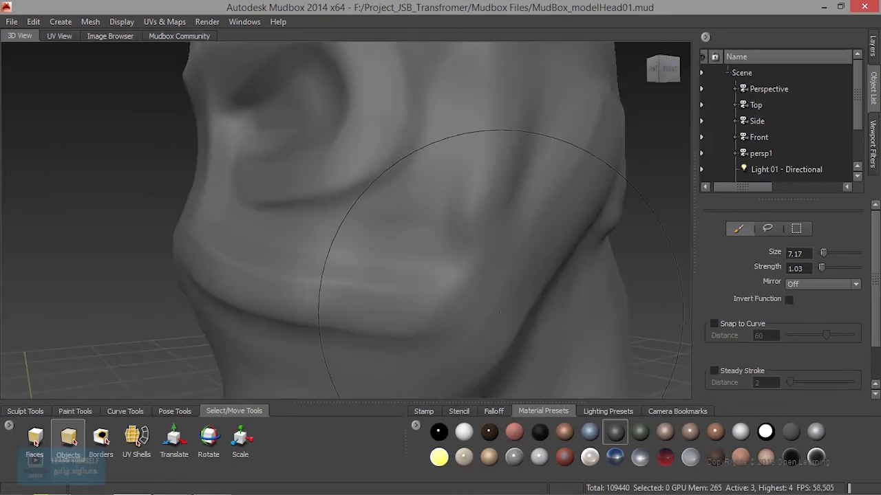
pyautogui.scroll(-5, 351, 281)
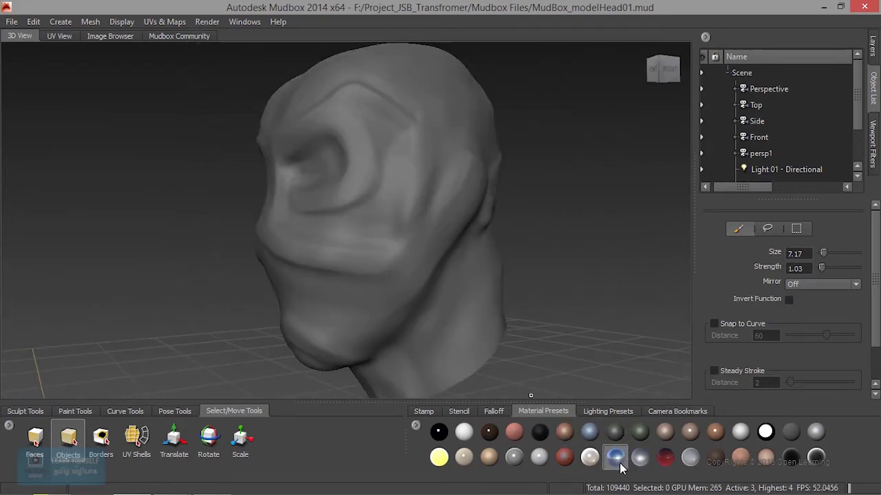
# - Apply glossy blue, white pearl, red and then grey-white materials to the head
pyautogui.click(615, 457)
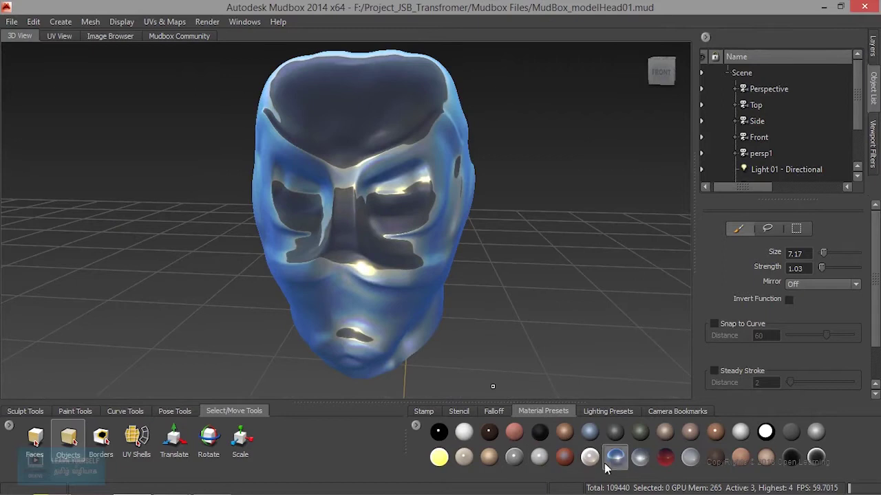
pyautogui.click(589, 457)
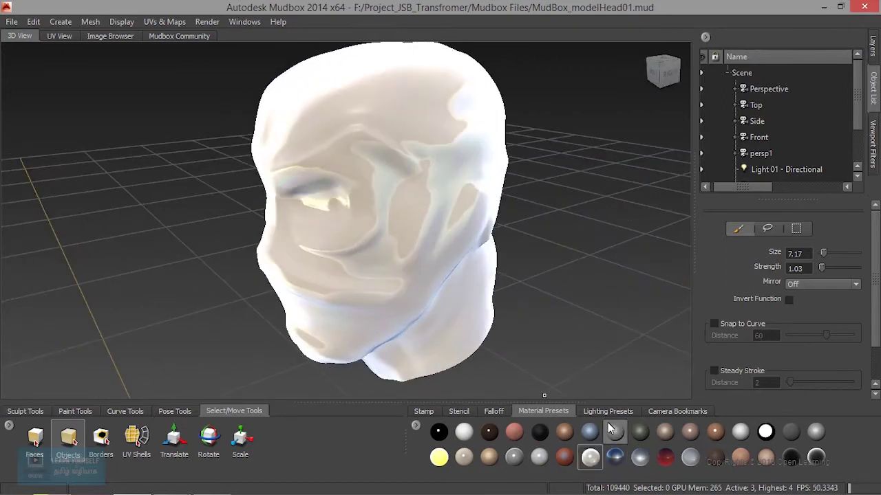
pyautogui.click(665, 457)
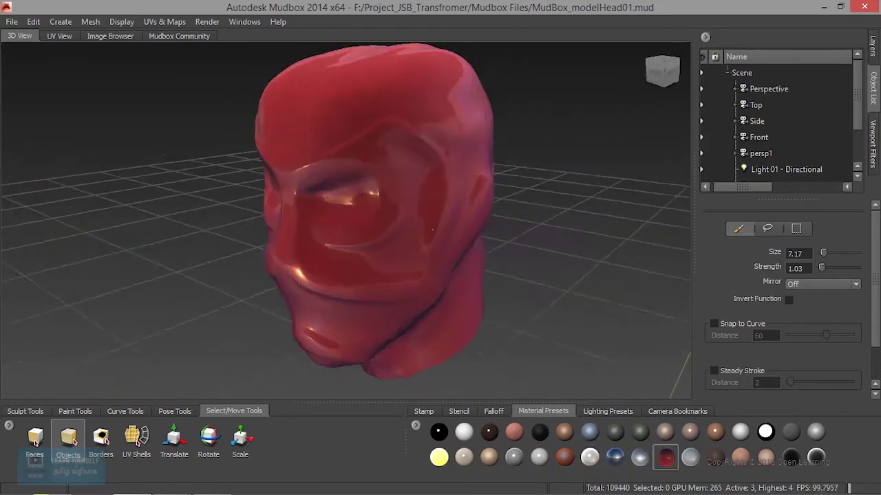
pyautogui.keyDown('alt'); pyautogui.moveTo(520, 226); pyautogui.dragTo(638, 344); pyautogui.keyUp('alt')
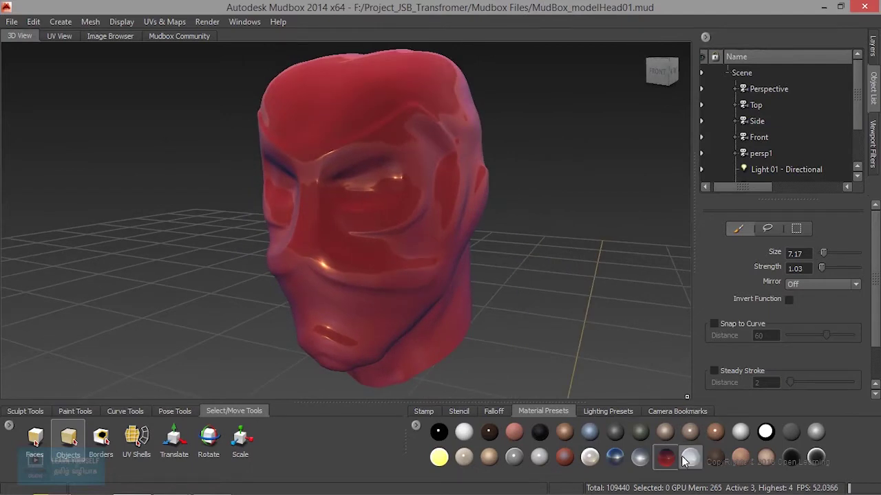
pyautogui.click(688, 457)
pyautogui.moveTo(385, 227)
pyautogui.keyDown('alt'); pyautogui.mouseDown()
pyautogui.moveTo(422, 265)
pyautogui.moveTo(407, 250)
pyautogui.mouseUp(); pyautogui.keyUp('alt')
pyautogui.keyDown('alt'); pyautogui.moveTo(418, 281); pyautogui.dragTo(218, 243, button='right'); pyautogui.keyUp('alt')
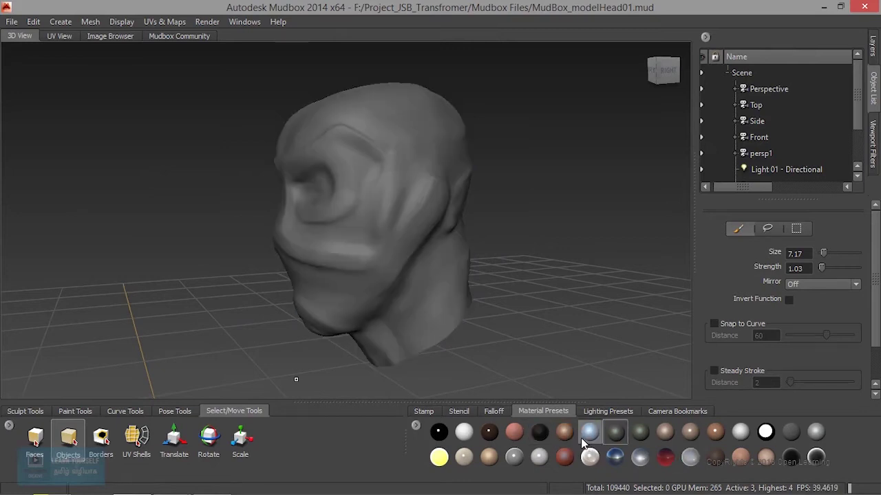
# - Try glossy brown and dark reddish materials, then settle on the dark green material
pyautogui.click(494, 432)
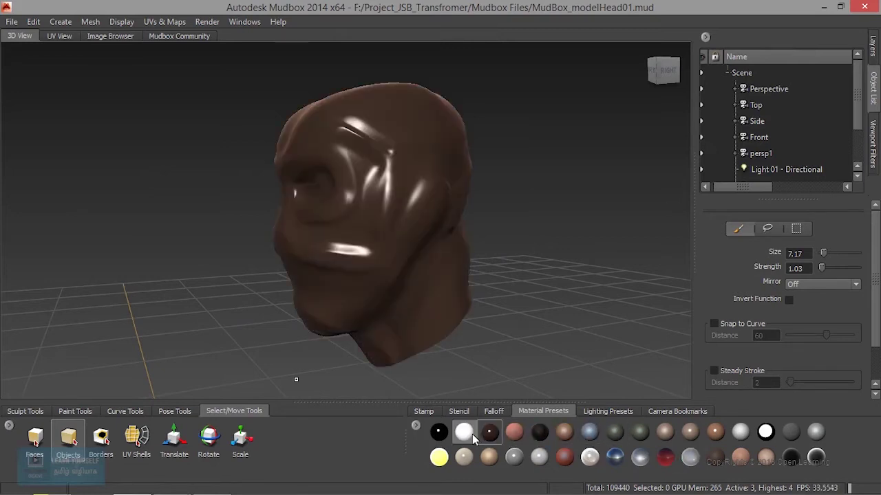
pyautogui.click(571, 434)
pyautogui.keyDown('alt'); pyautogui.moveTo(482, 288); pyautogui.dragTo(586, 283); pyautogui.keyUp('alt')
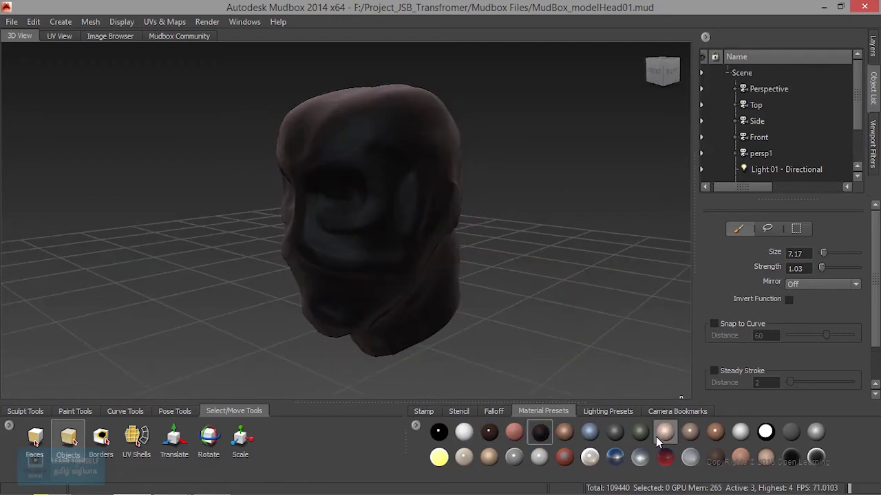
pyautogui.click(642, 433)
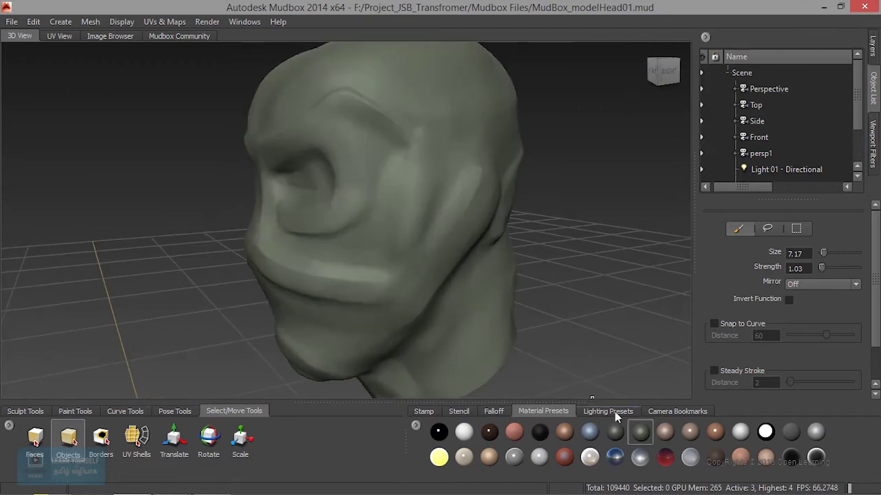
pyautogui.click(615, 412)
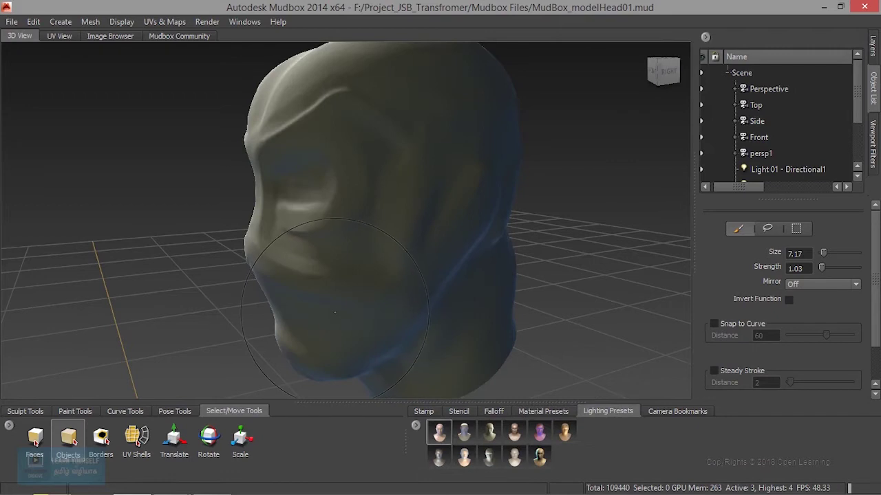
# - Try the bluish and teal-yellow lighting presets, settling on the neutral grey-green preset
pyautogui.click(489, 457)
pyautogui.click(514, 457)
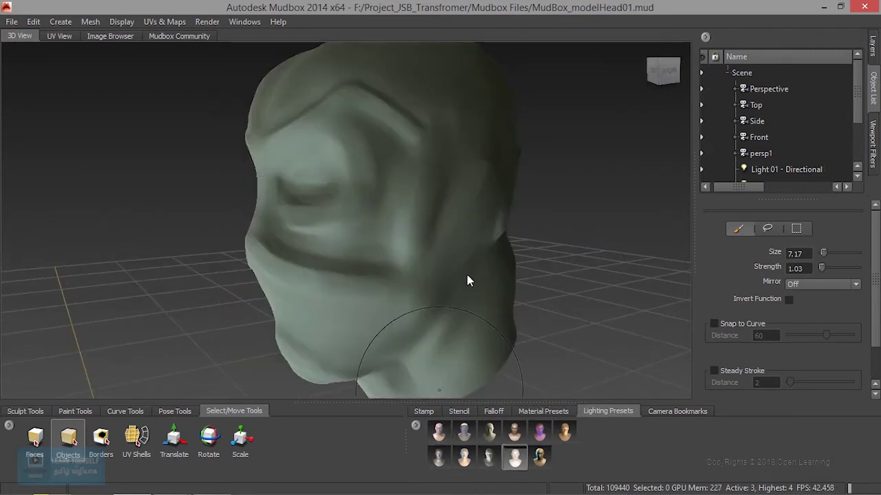
pyautogui.keyDown('alt'); pyautogui.moveTo(467, 272); pyautogui.dragTo(523, 289); pyautogui.keyUp('alt')
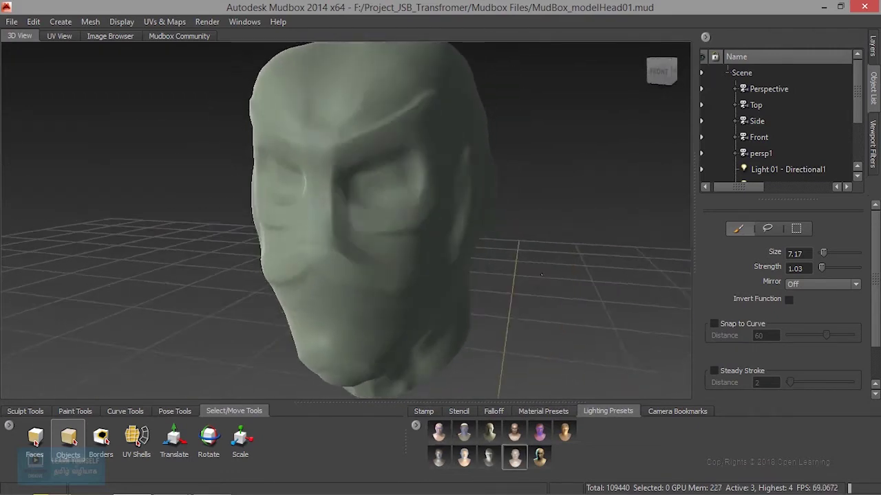
pyautogui.click(540, 459)
pyautogui.click(514, 459)
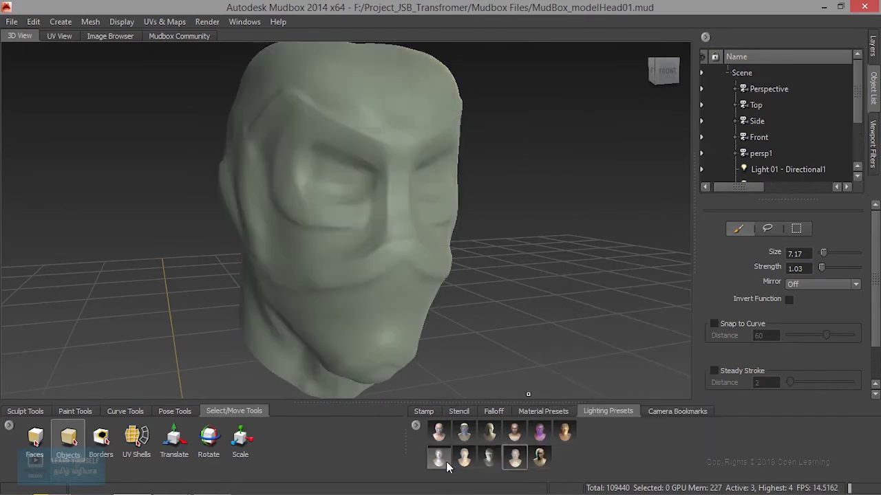
pyautogui.moveTo(438, 458)
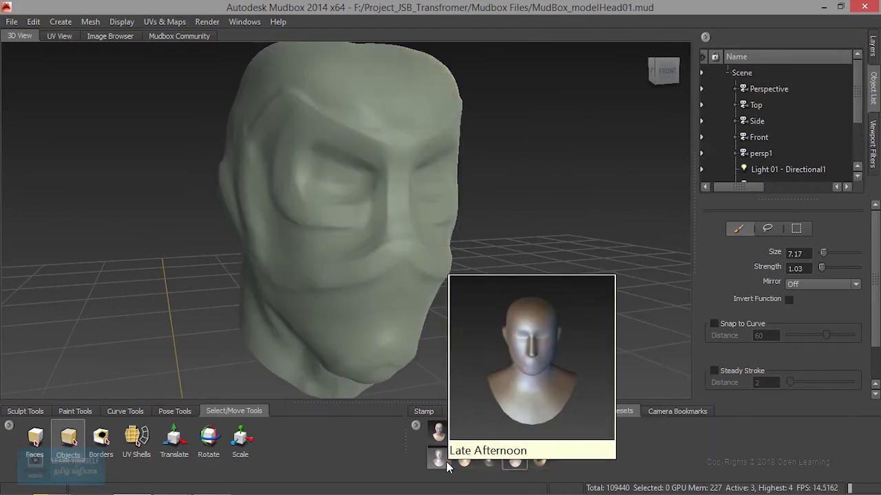
pyautogui.keyDown('alt'); pyautogui.moveTo(385, 240); pyautogui.dragTo(434, 242); pyautogui.keyUp('alt')
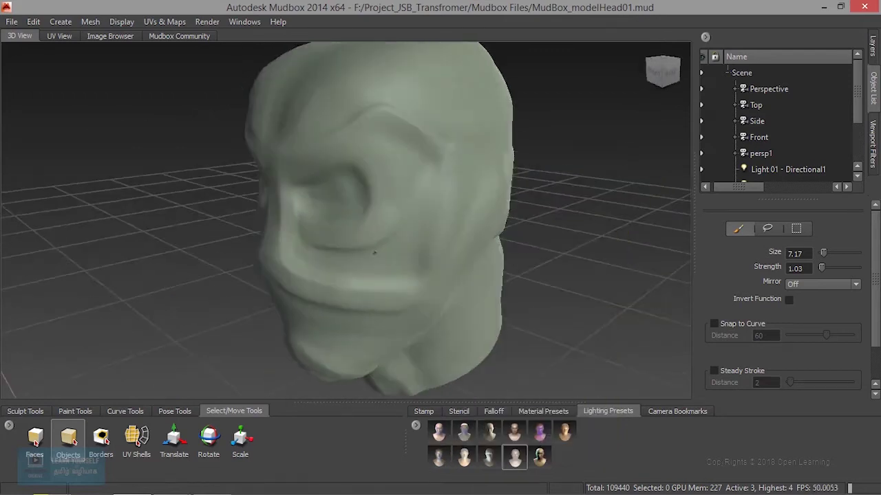
pyautogui.keyDown('alt'); pyautogui.moveTo(434, 242); pyautogui.dragTo(429, 321, button='right'); pyautogui.keyUp('alt')
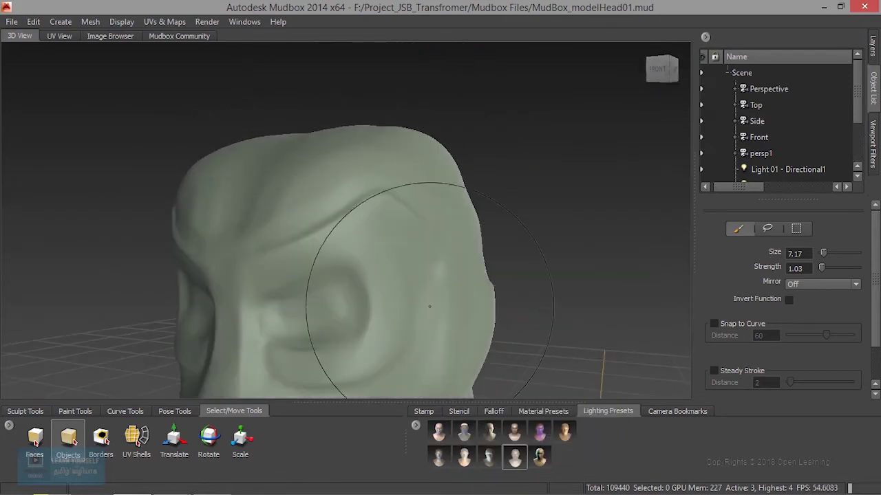
pyautogui.click(690, 415)
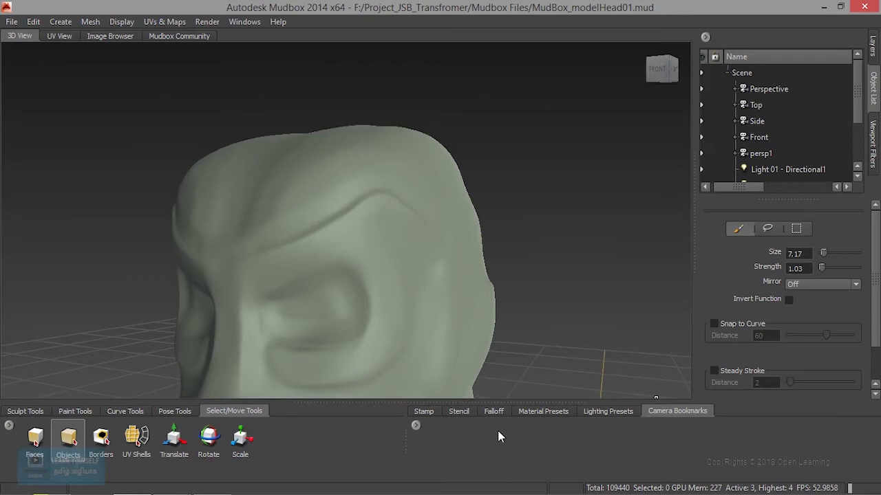
# - Frame the whole head and save it as a camera bookmark named FrontView
pyautogui.rightClick(412, 423)
pyautogui.click(383, 266)
pyautogui.moveTo(383, 266)
pyautogui.keyDown('alt'); pyautogui.mouseDown(button='right')
pyautogui.moveTo(294, 257)
pyautogui.moveTo(369, 255)
pyautogui.mouseUp(button='right'); pyautogui.keyUp('alt')
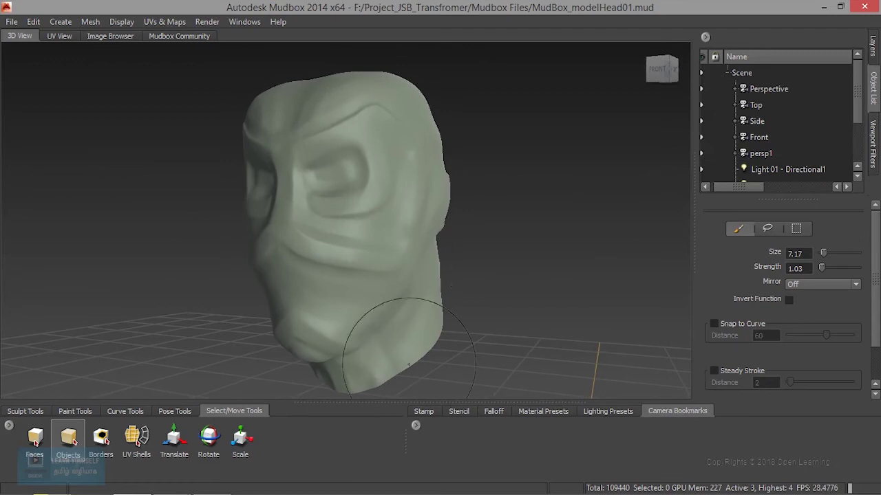
pyautogui.rightClick(416, 429)
pyautogui.click(448, 437)
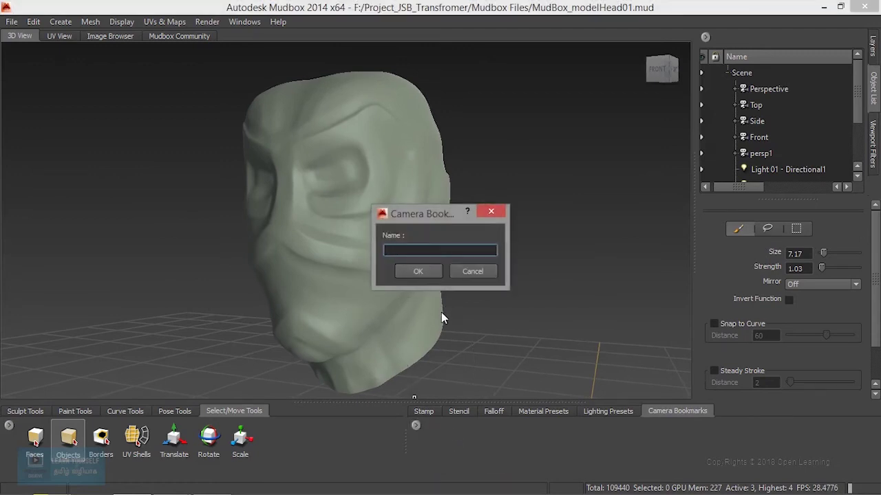
pyautogui.write('FrontView')
pyautogui.click(417, 271)
# - Orbit away and recall FrontView twice, then frame a close side view of the face
pyautogui.keyDown('alt'); pyautogui.moveTo(425, 271); pyautogui.dragTo(509, 313); pyautogui.keyUp('alt')
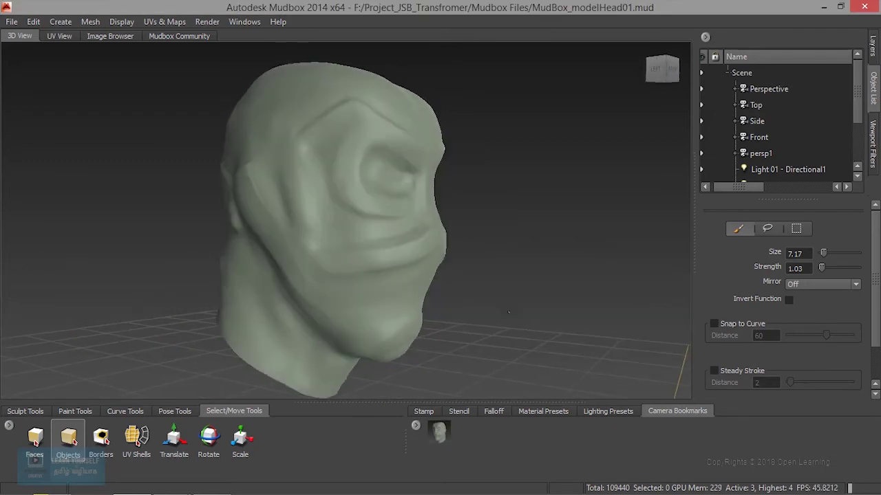
pyautogui.click(439, 435)
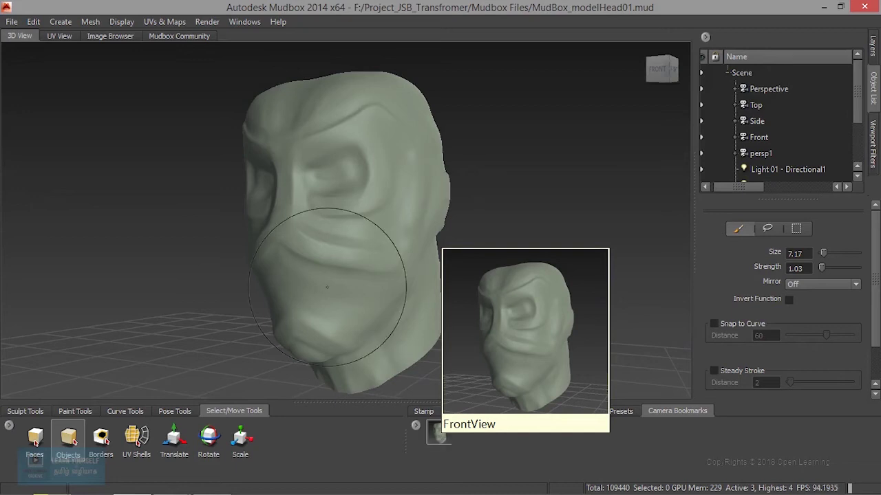
pyautogui.keyDown('alt'); pyautogui.moveTo(334, 236); pyautogui.dragTo(480, 242); pyautogui.keyUp('alt')
pyautogui.click(438, 435)
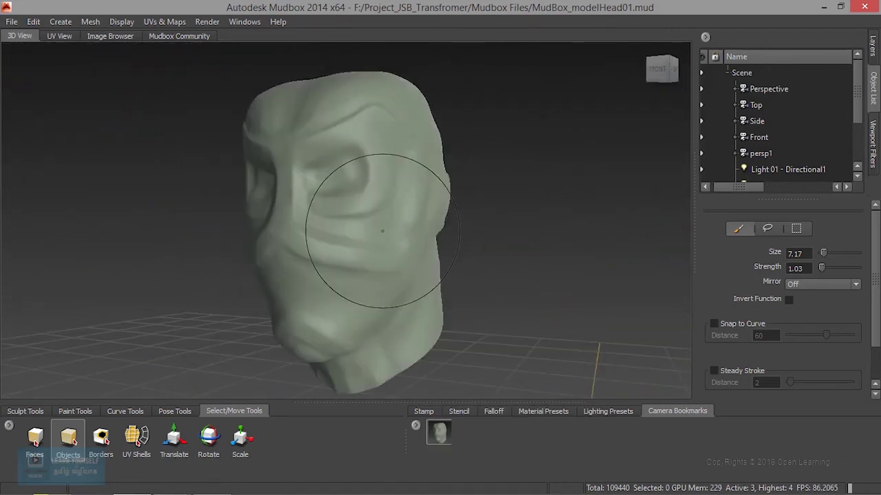
pyautogui.moveTo(429, 234)
pyautogui.keyDown('alt'); pyautogui.mouseDown()
pyautogui.moveTo(407, 268)
pyautogui.moveTo(415, 396)
pyautogui.mouseUp(); pyautogui.keyUp('alt')
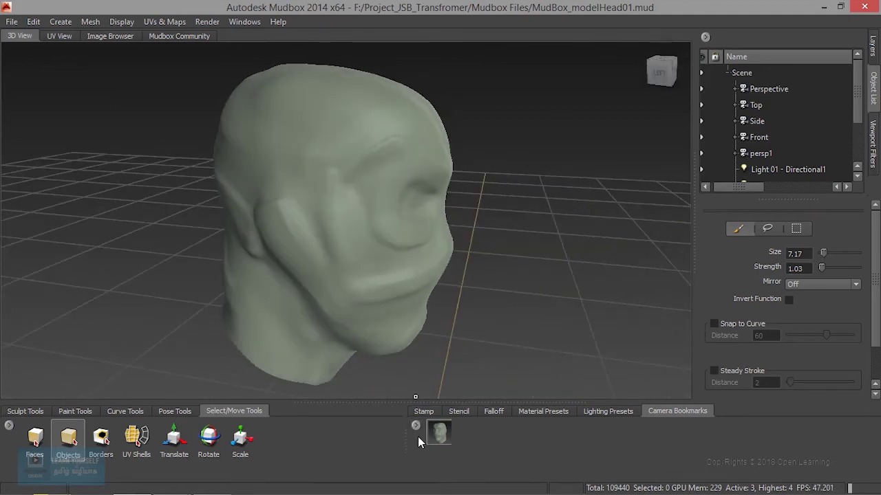
pyautogui.keyDown('alt'); pyautogui.moveTo(324, 200); pyautogui.dragTo(456, 256, button='right'); pyautogui.keyUp('alt')
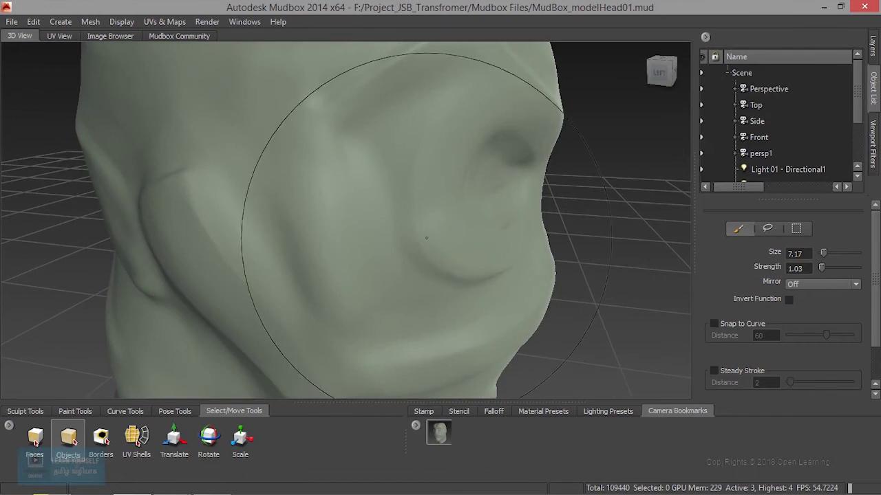
pyautogui.keyDown('alt'); pyautogui.moveTo(452, 295); pyautogui.dragTo(461, 247); pyautogui.keyUp('alt')
pyautogui.keyDown('alt'); pyautogui.moveTo(460, 247); pyautogui.dragTo(434, 323, button='right'); pyautogui.keyUp('alt')
# - Save the current close-up side view as a camera bookmark named SideAngle
pyautogui.rightClick(417, 429)
pyautogui.click(443, 437)
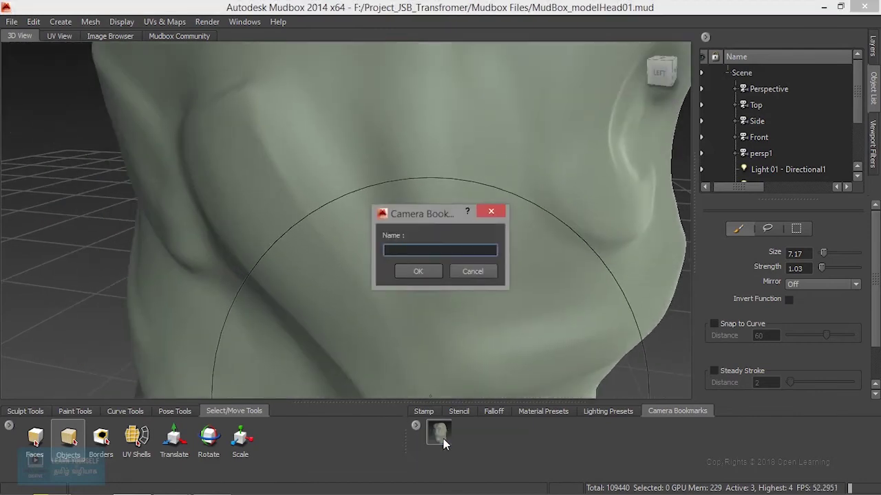
pyautogui.write('SideAngle')
pyautogui.press('Return')
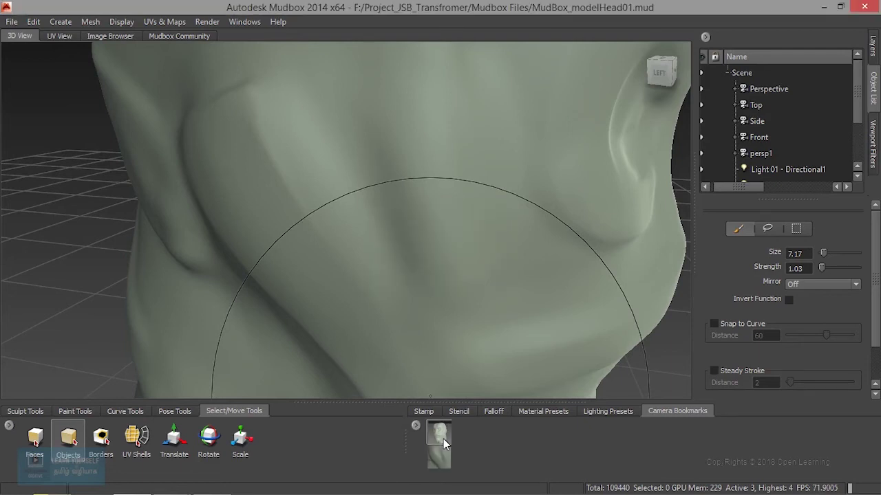
# - Switch between the FrontView and SideAngle bookmarks, ending on FrontView
pyautogui.click(438, 432)
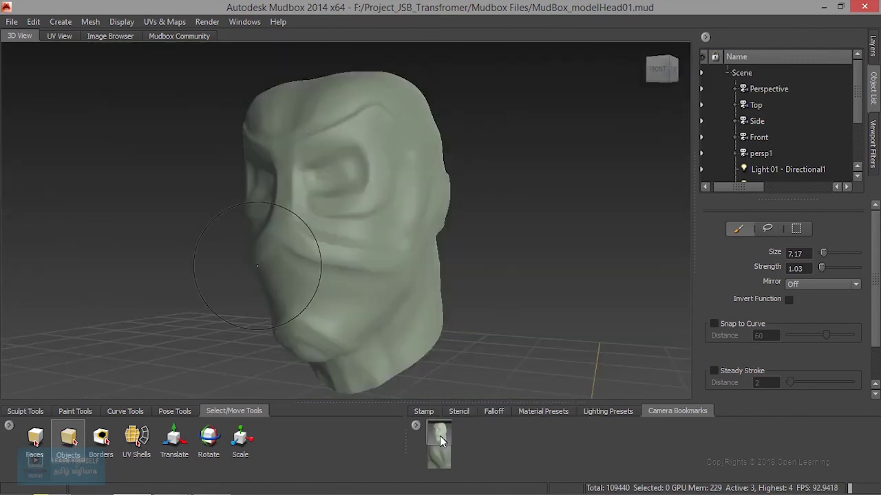
pyautogui.click(436, 468)
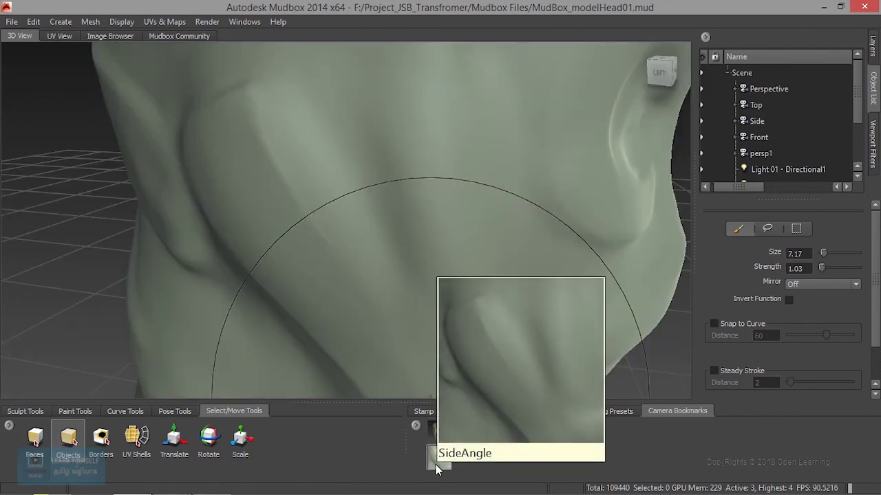
pyautogui.click(440, 432)
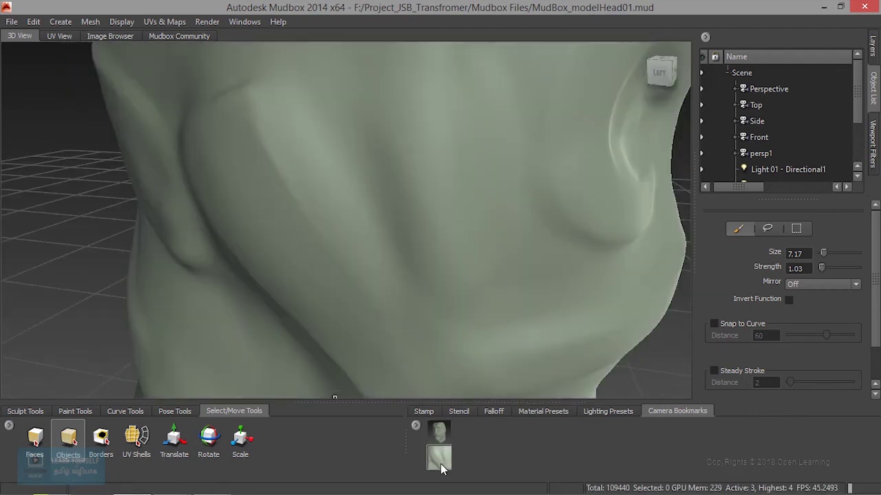
pyautogui.click(440, 436)
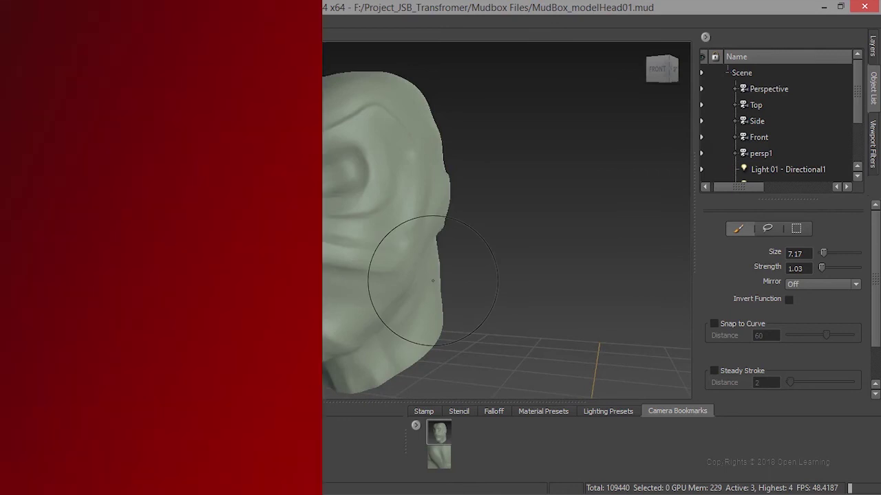